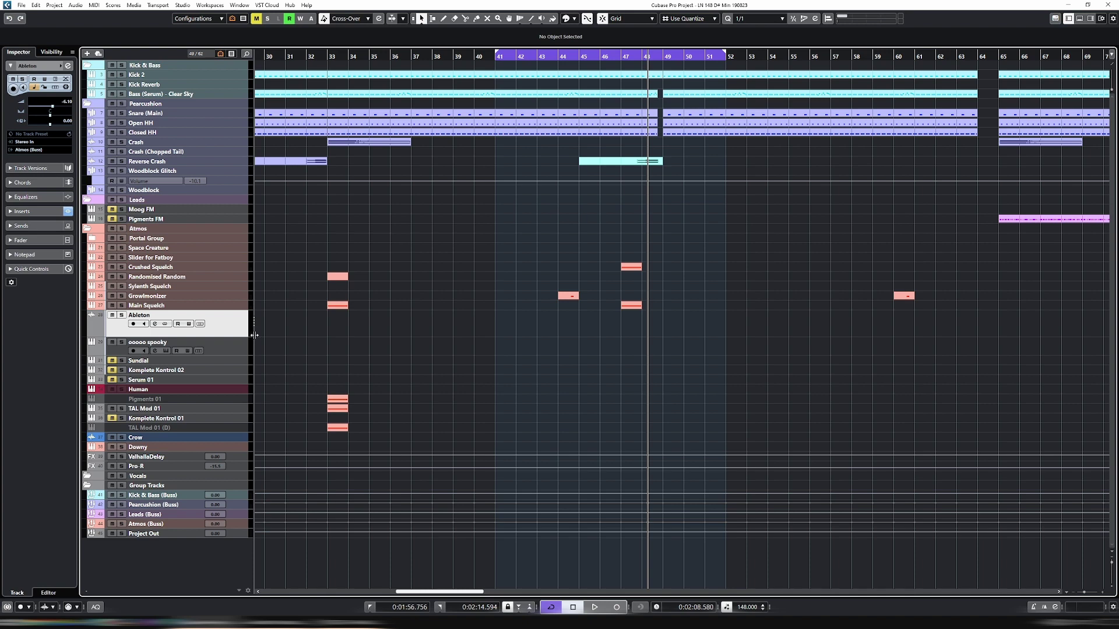
Step: Play the looped section from bar 41 to audition the full arrangement
key(space)
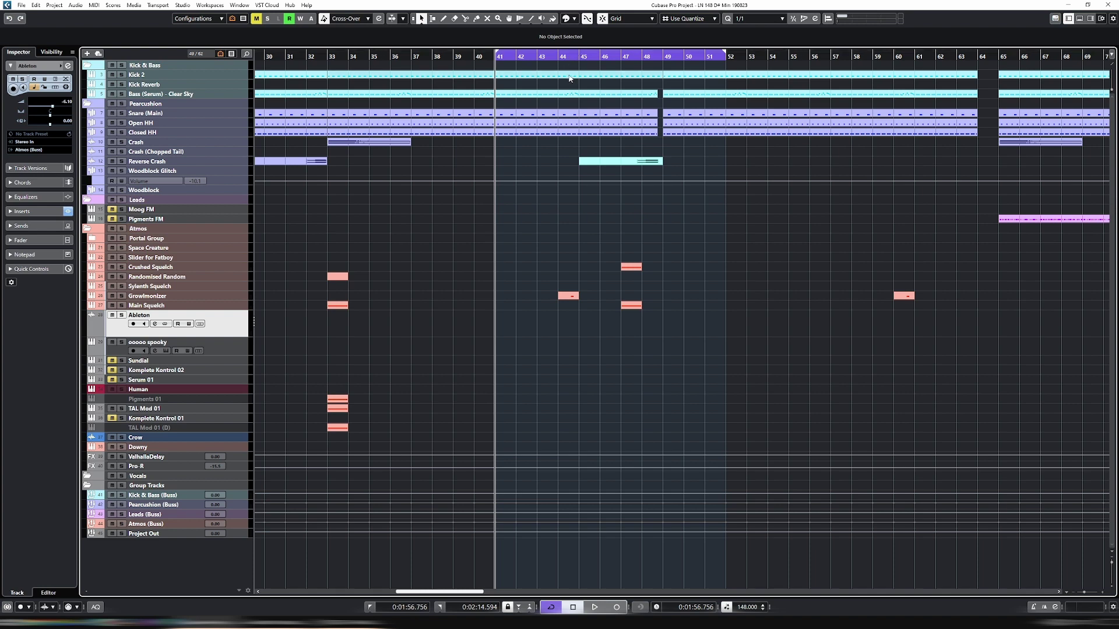
key(space)
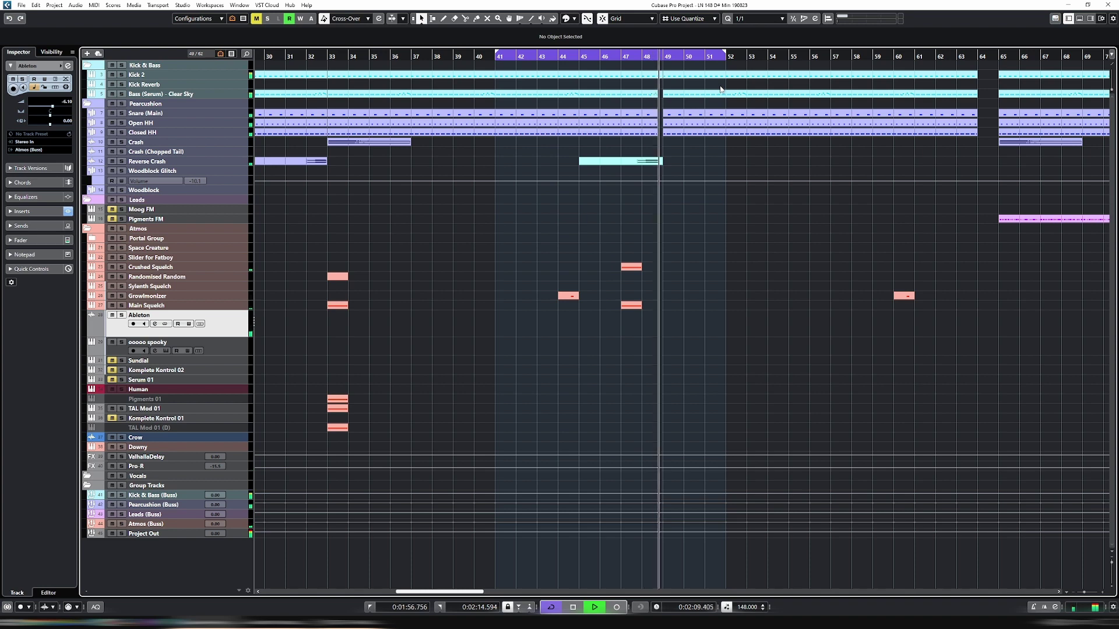
key(space)
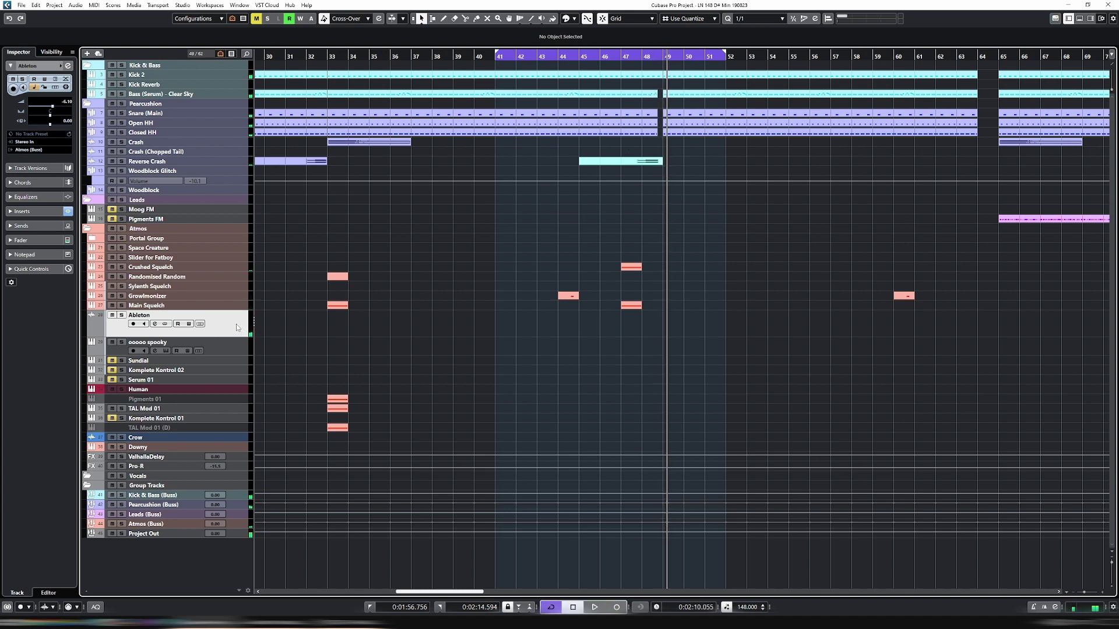
Step: Solo the Ableton track, audition it from bar 41, and remove the solo
click(122, 315)
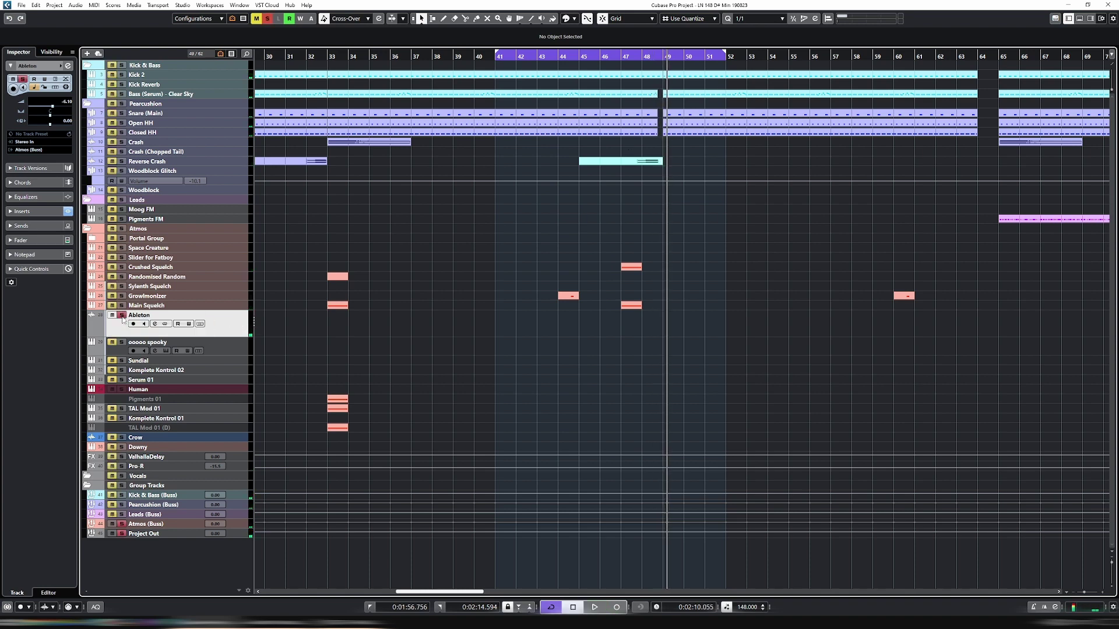
click(498, 59)
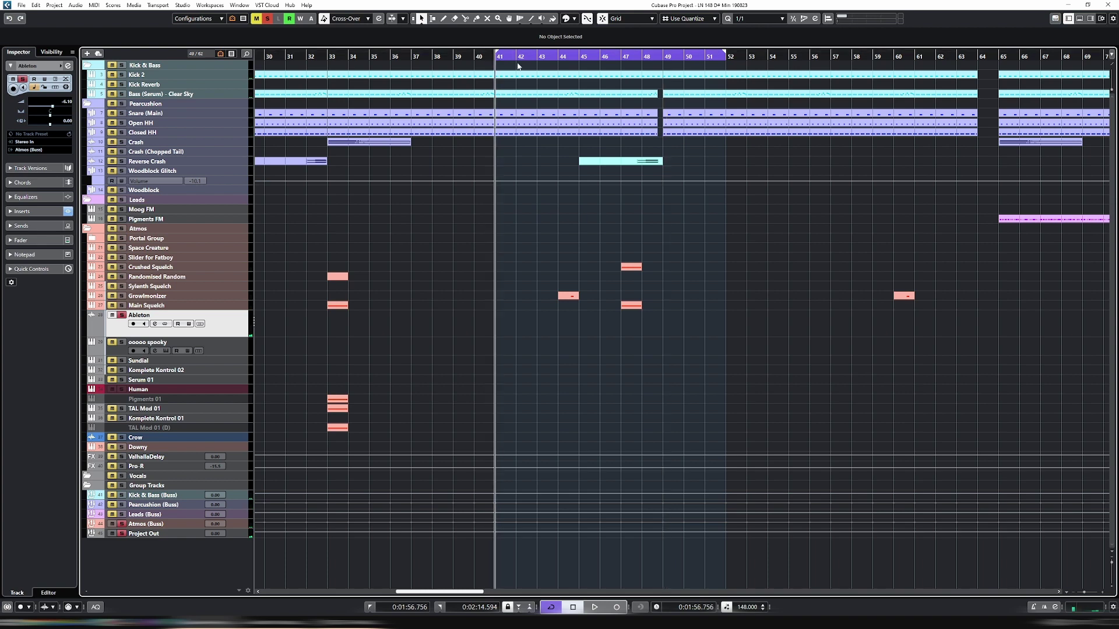
key(space)
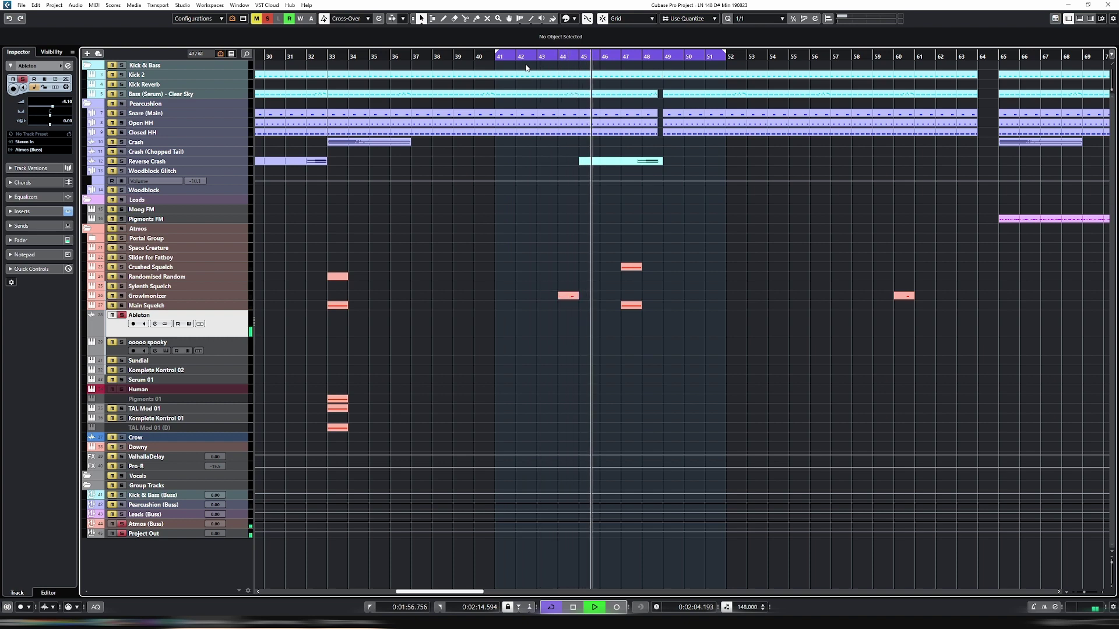
key(space)
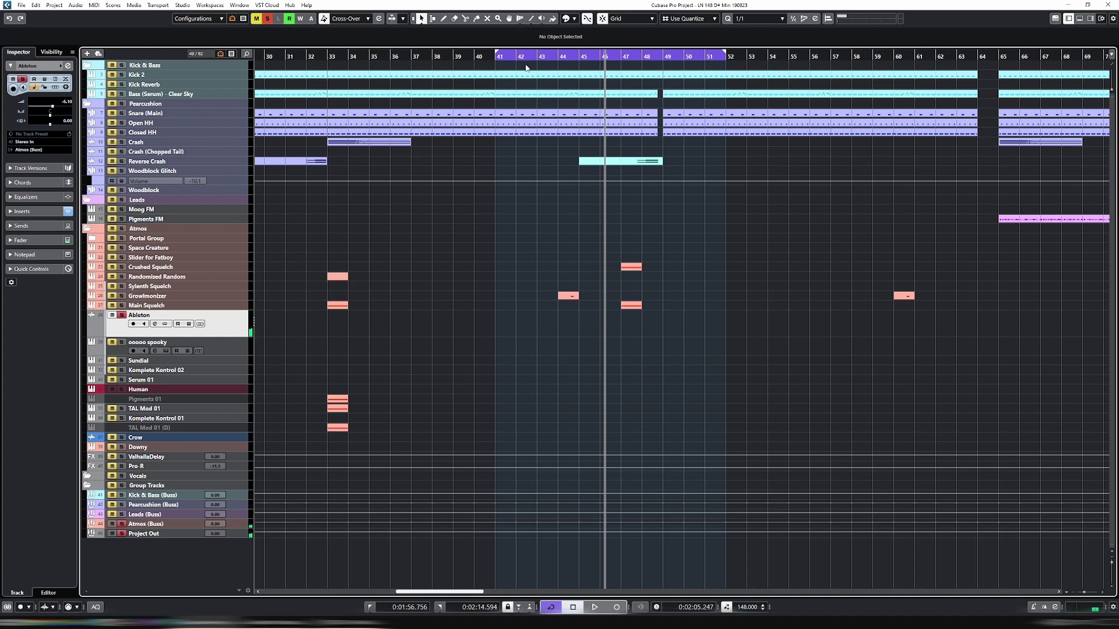
click(122, 315)
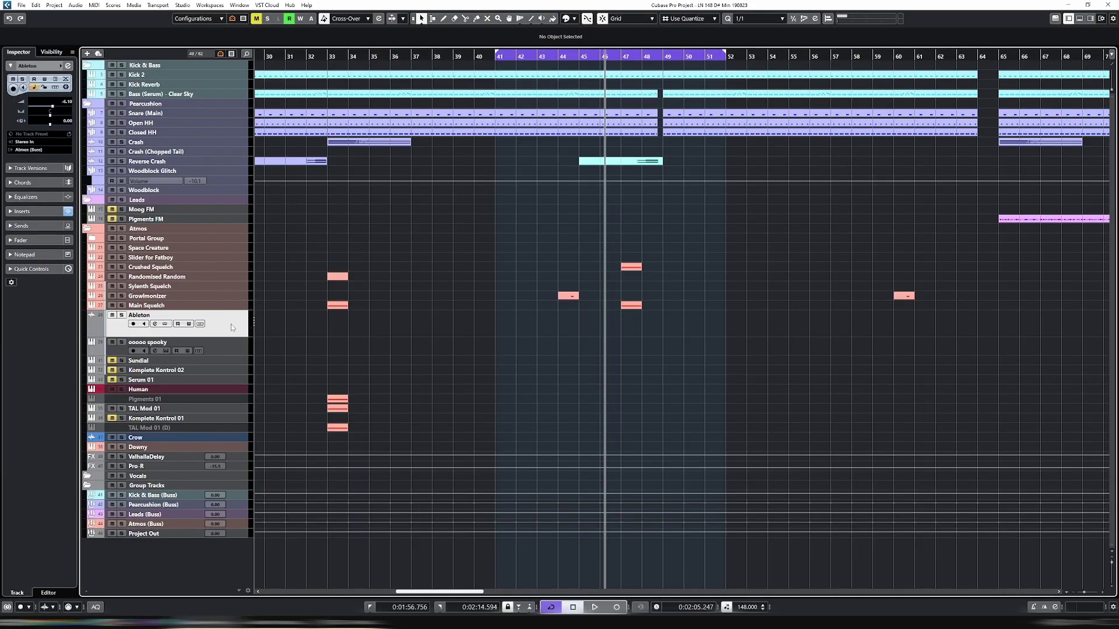
Step: Examine the insert effects on the Ableton track
click(26, 212)
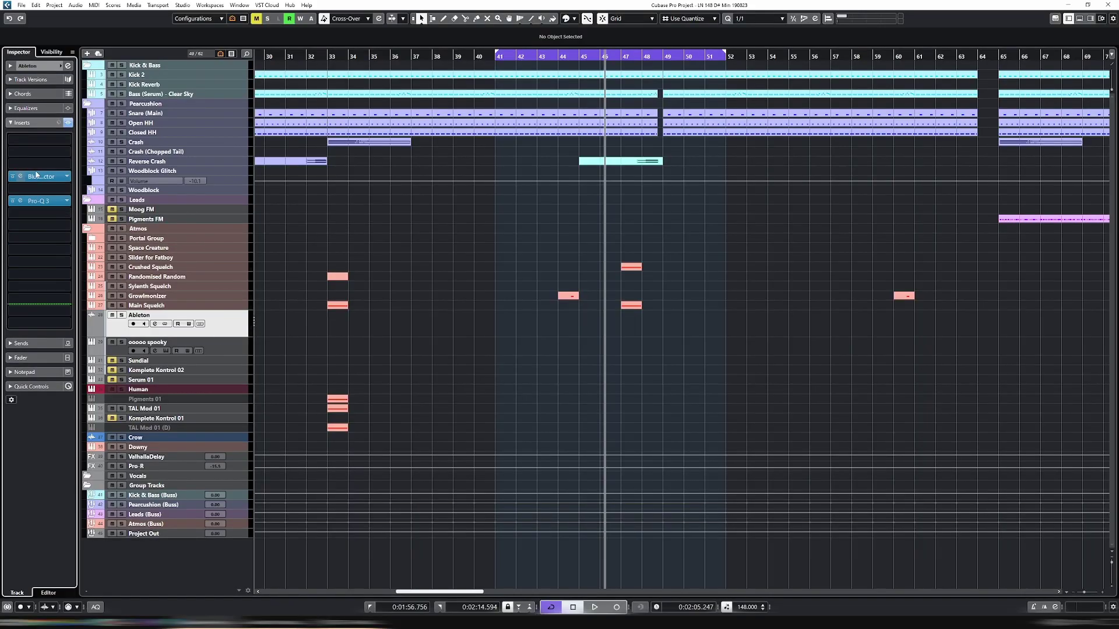
click(34, 124)
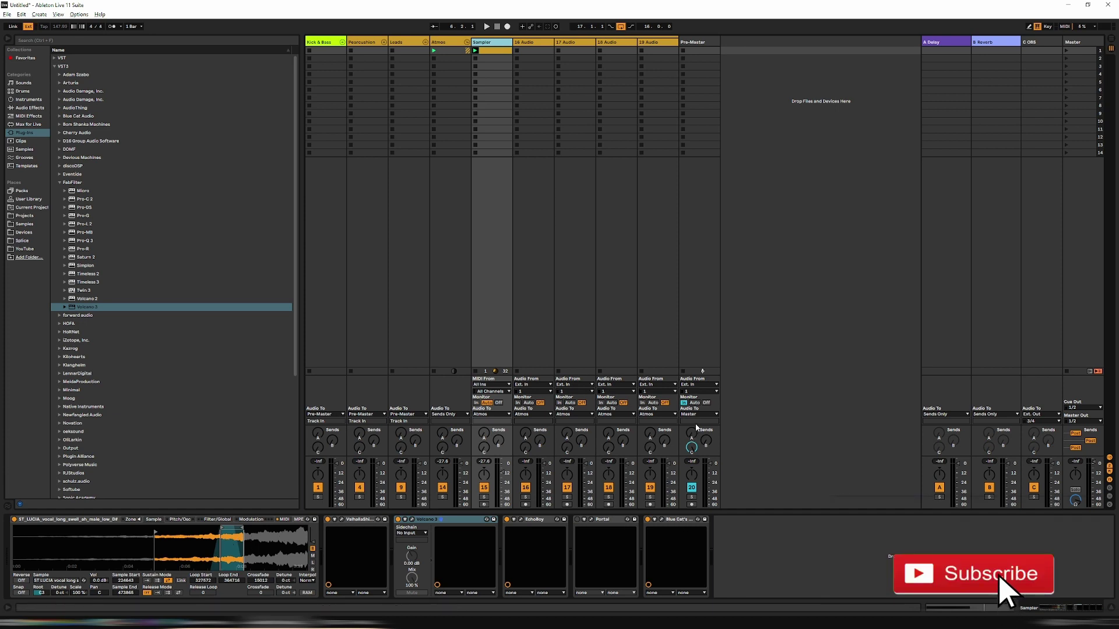
Step: Switch between Ableton Live and Cubase, starting playback in Cubase to check that Live's transport follows it
double_click(497, 45)
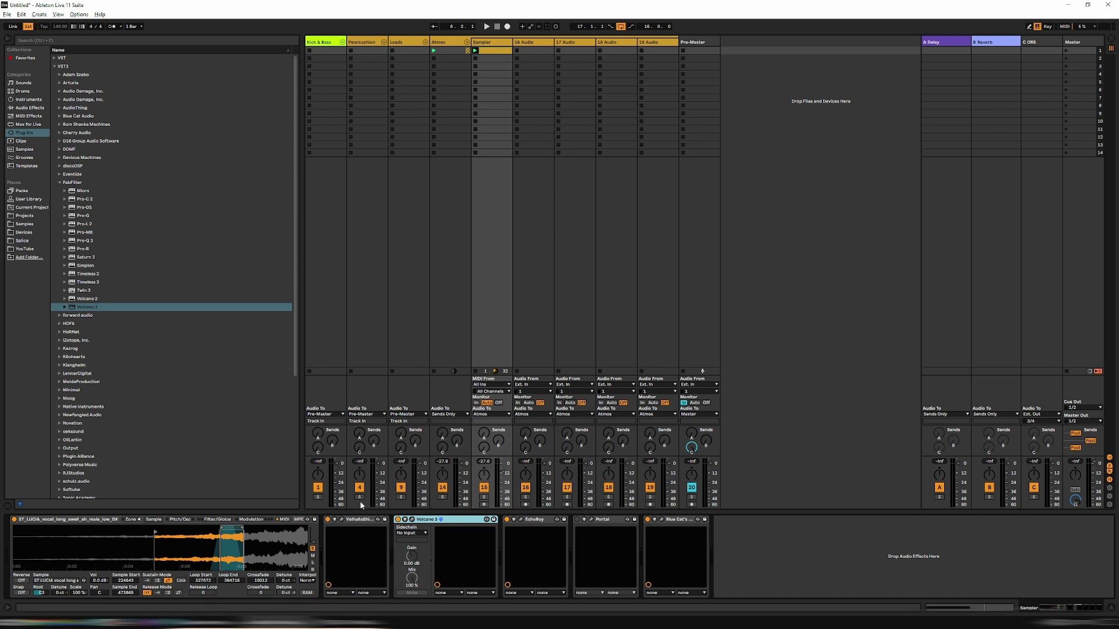
mouse_move(207, 624)
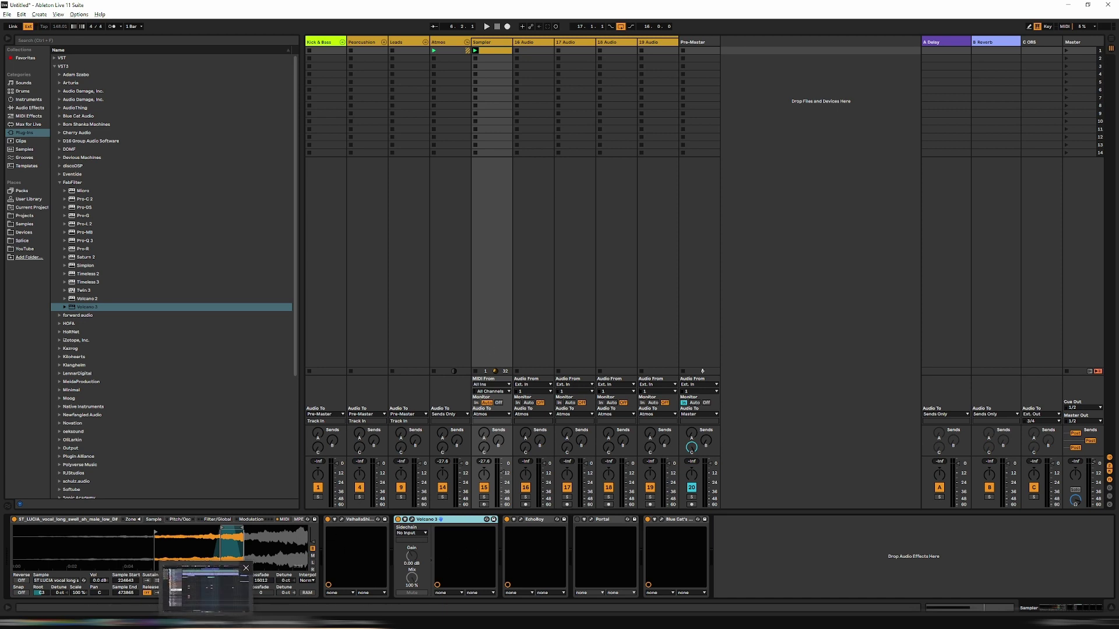
click(206, 589)
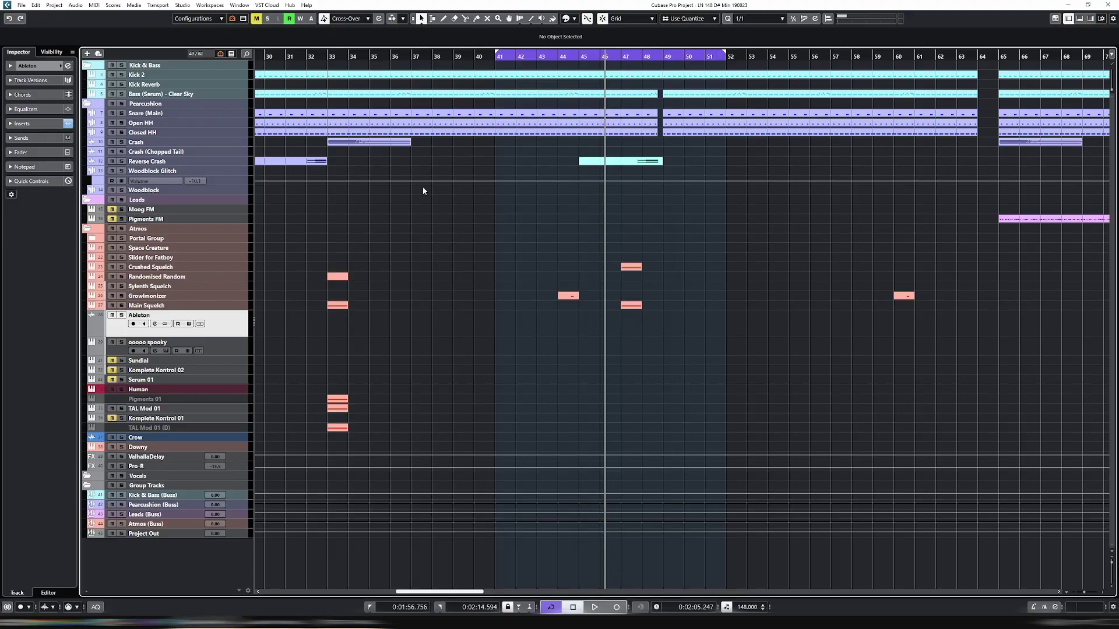
key(alt+Tab)
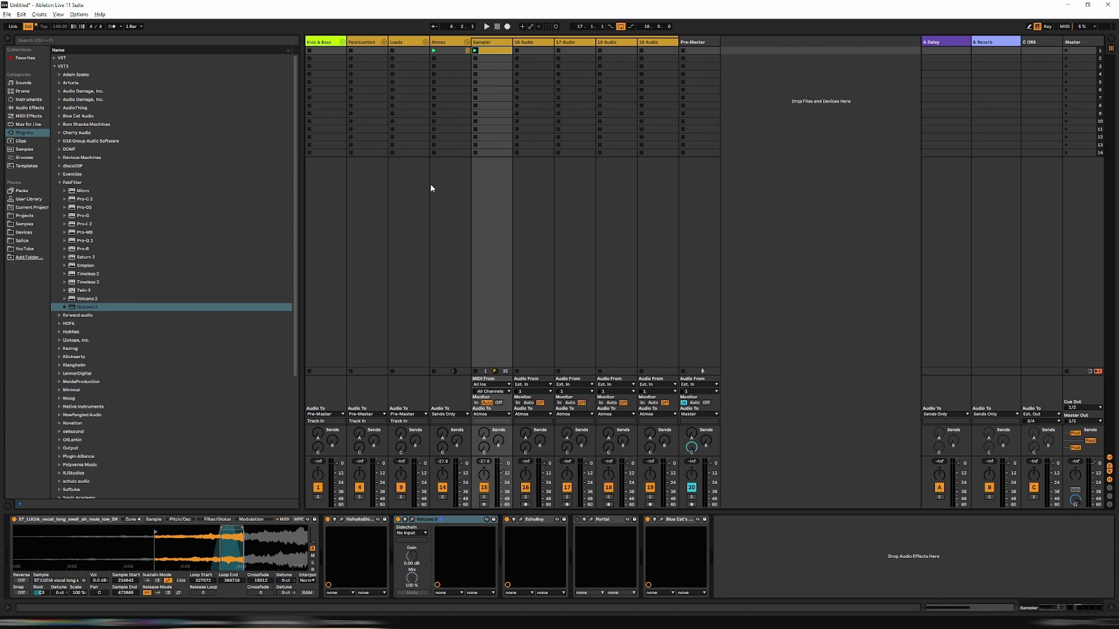
key(alt+Tab)
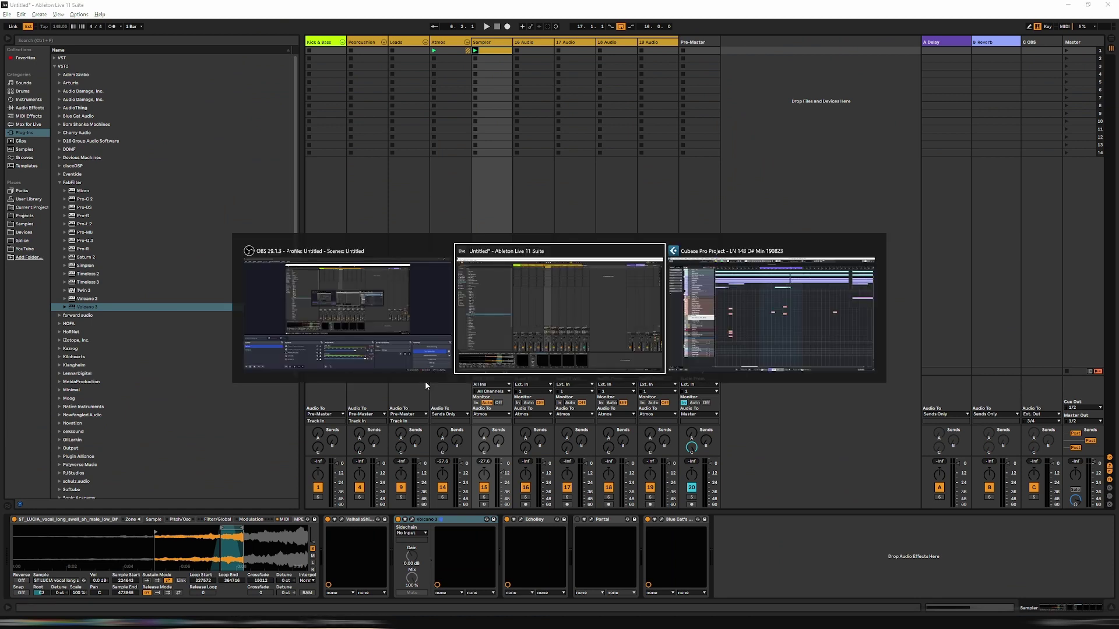
key(alt+Tab)
key(alt+Tab)
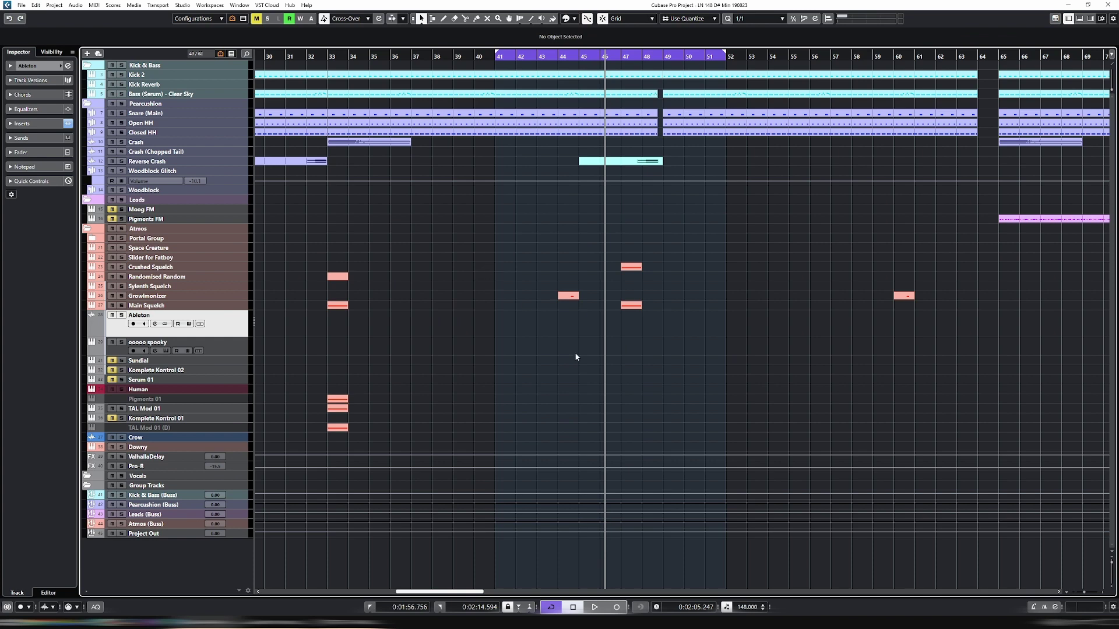
key(space)
key(alt+Tab)
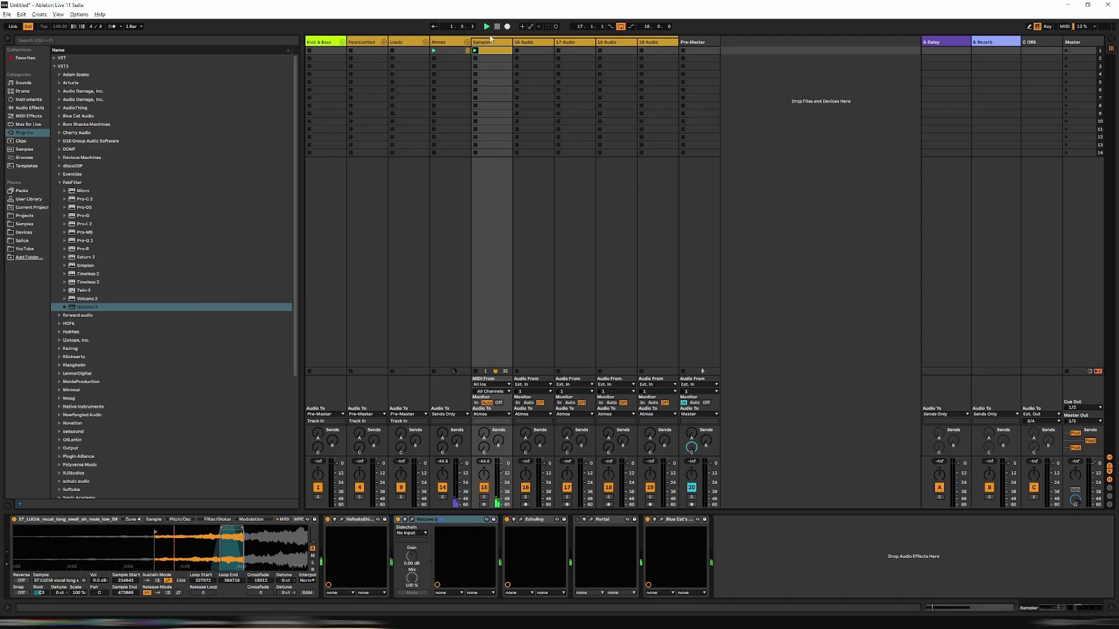
key(alt+Tab)
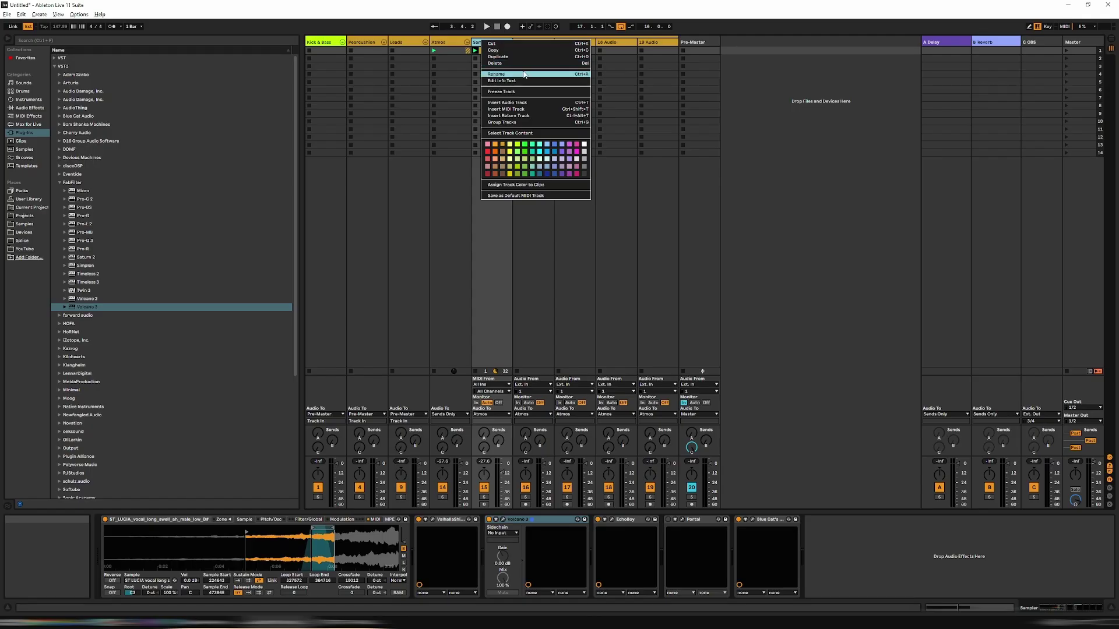
Step: Rename the existing Sampler track in Ableton Live as Original
click(524, 74)
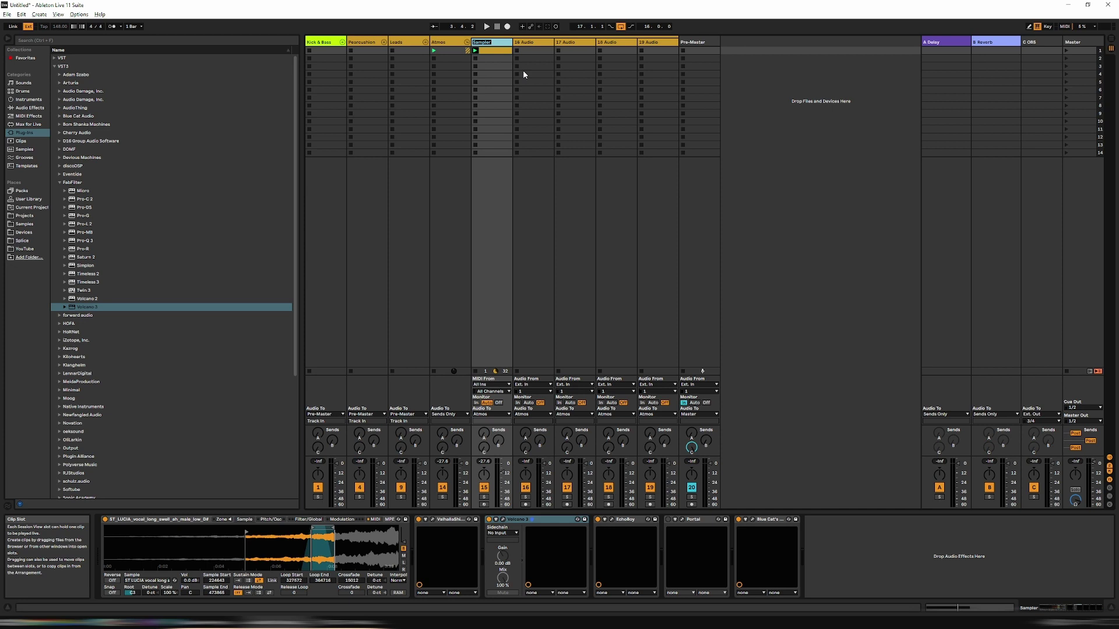
text(Original)
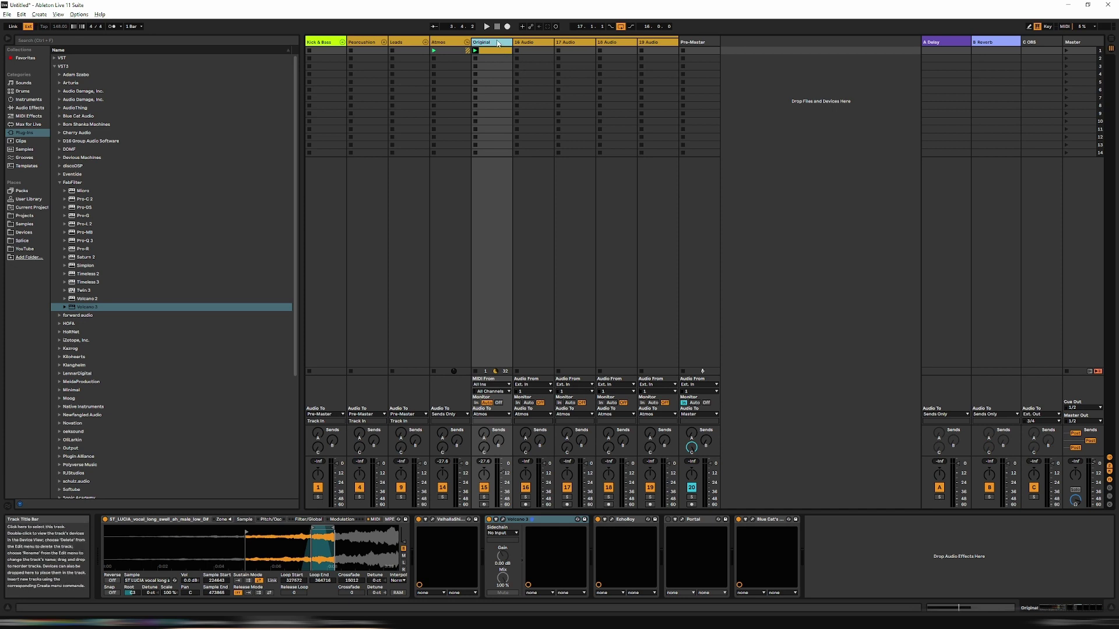
Step: Replace the 16 Audio track with a new MIDI track and load the Sampler instrument on it
click(29, 101)
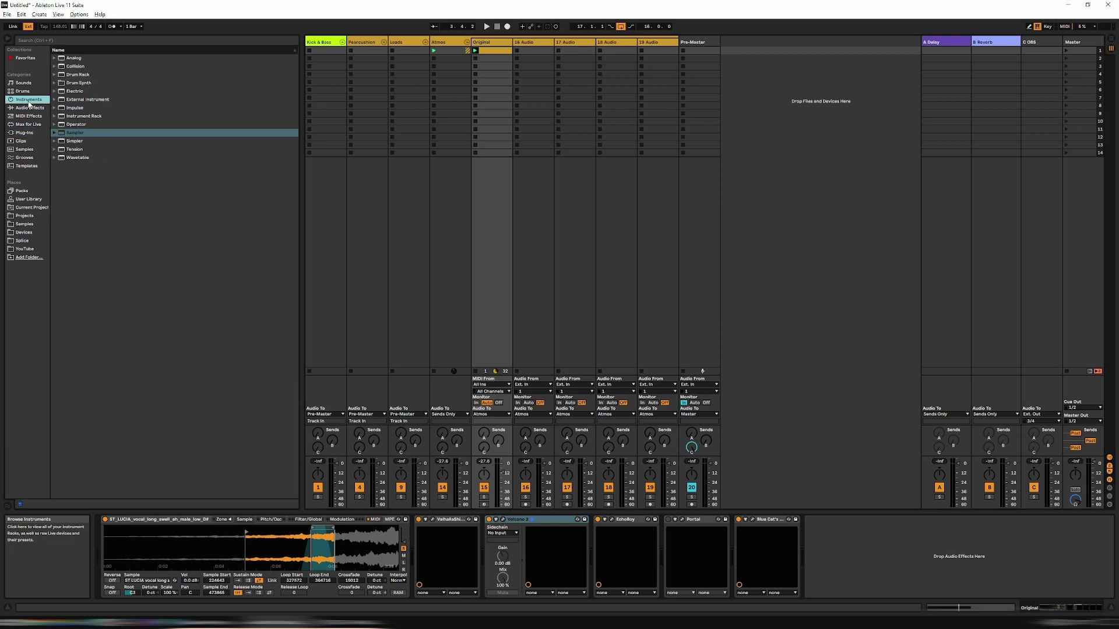
click(526, 45)
right_click(526, 45)
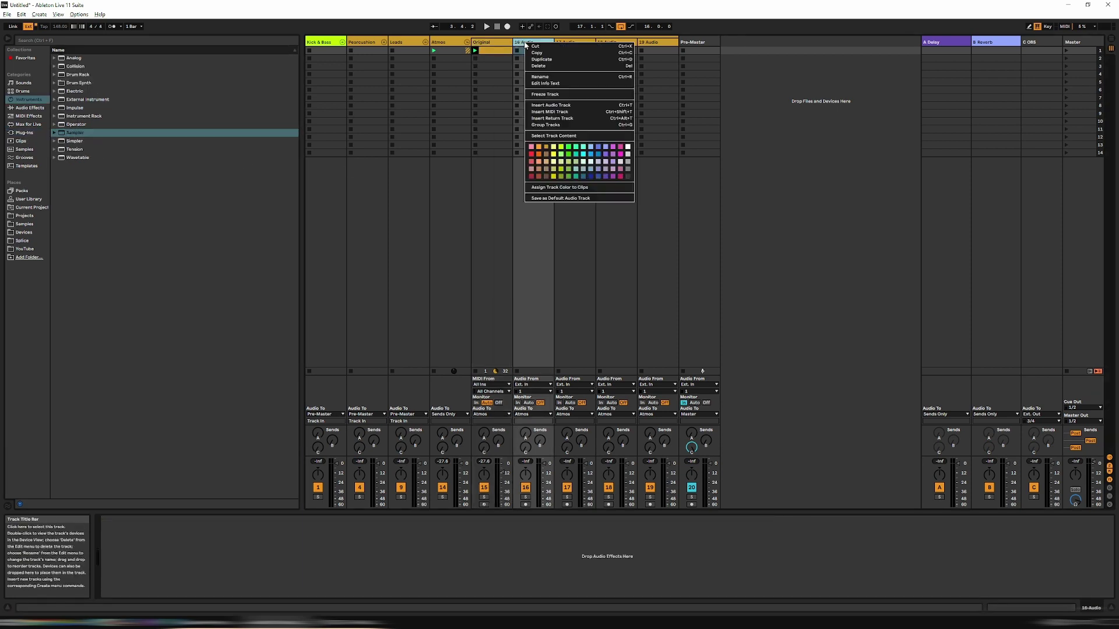
click(551, 111)
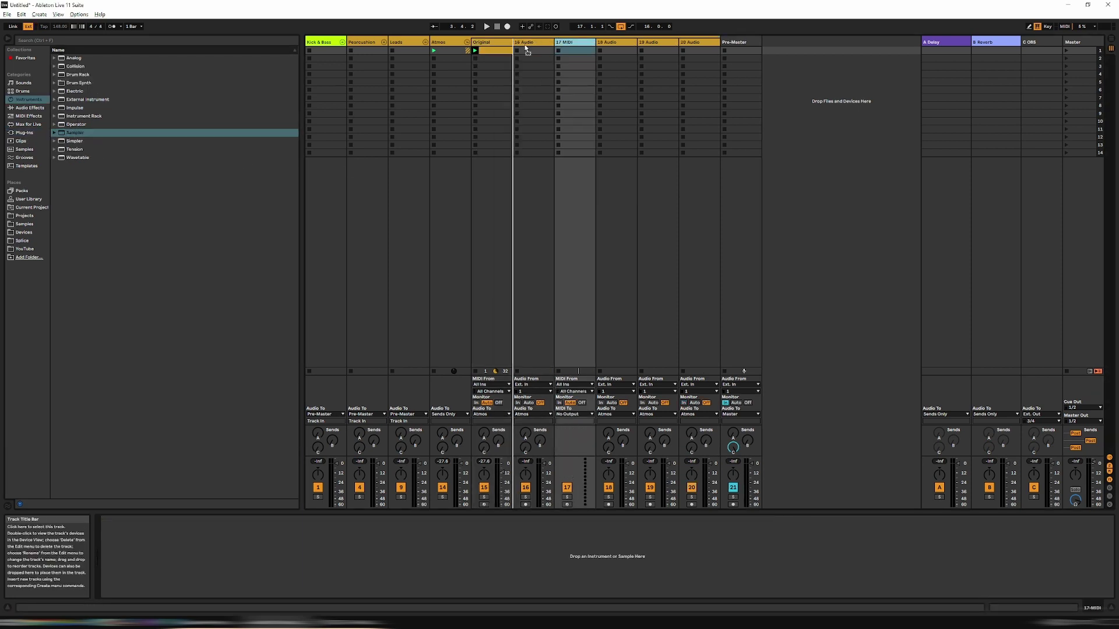
click(526, 45)
key(Delete)
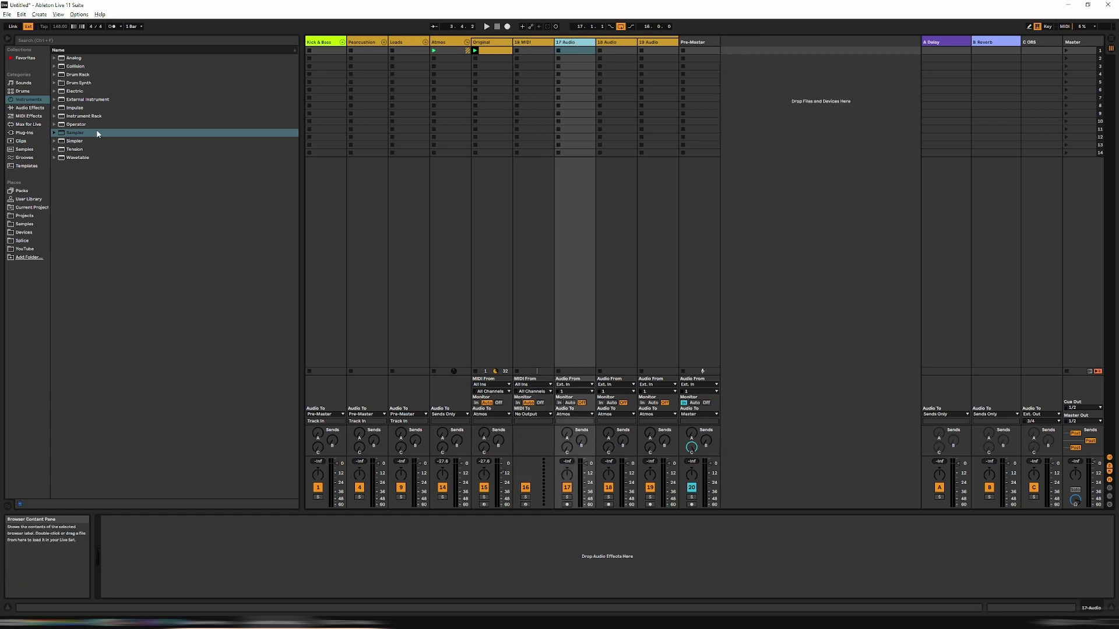
drag(98, 134, 533, 81)
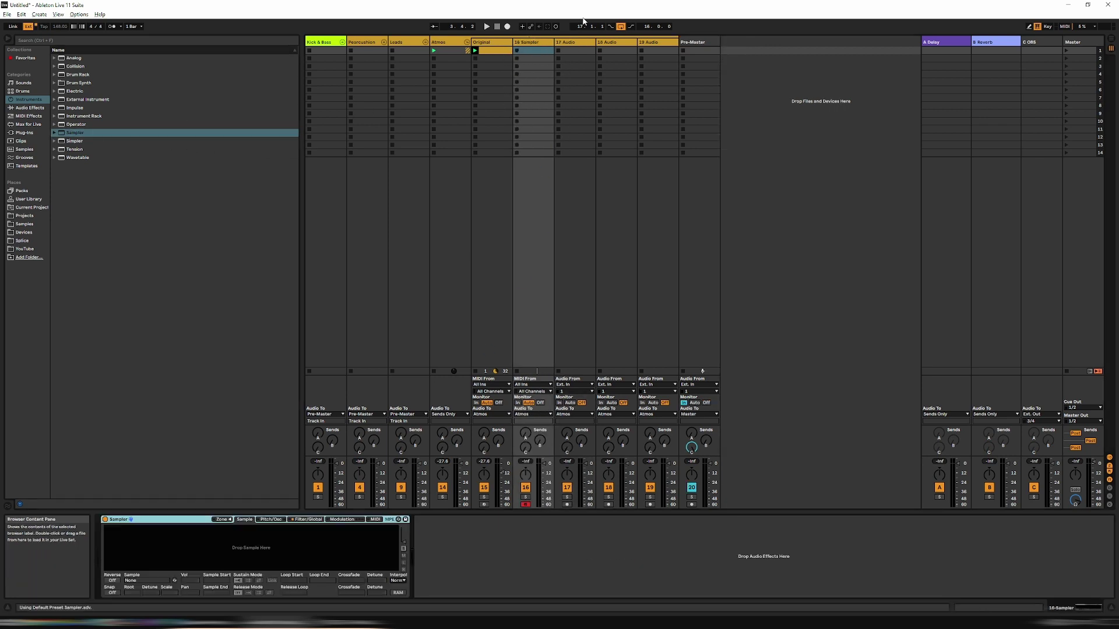
Step: Move the new Sampler track ahead of the Original track and rename it NEW
drag(533, 43, 490, 46)
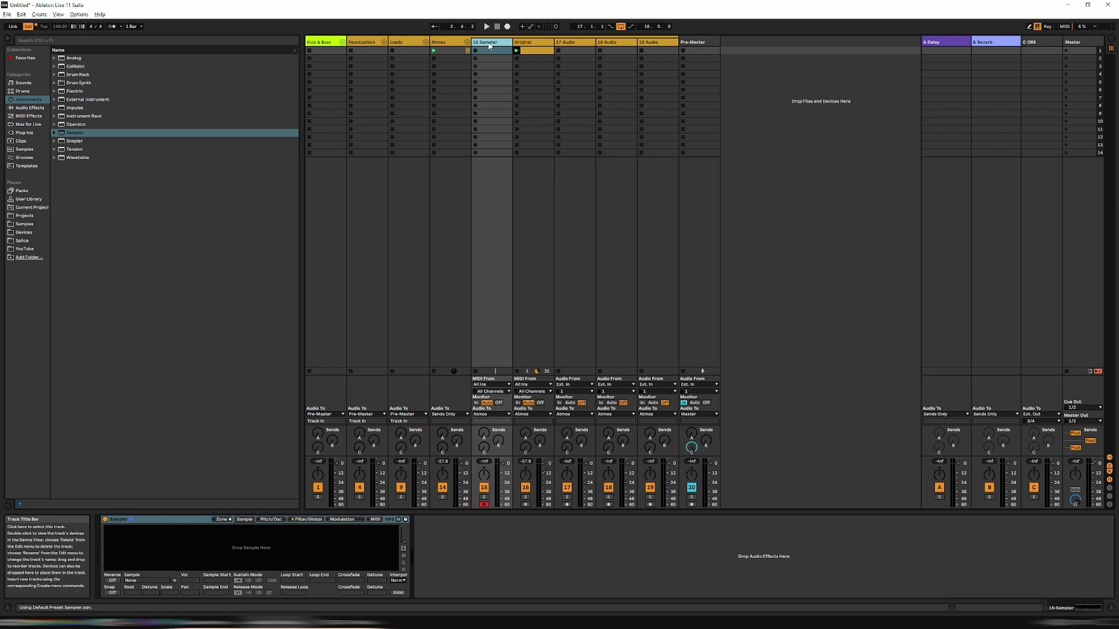
right_click(490, 46)
click(527, 82)
text(NE)
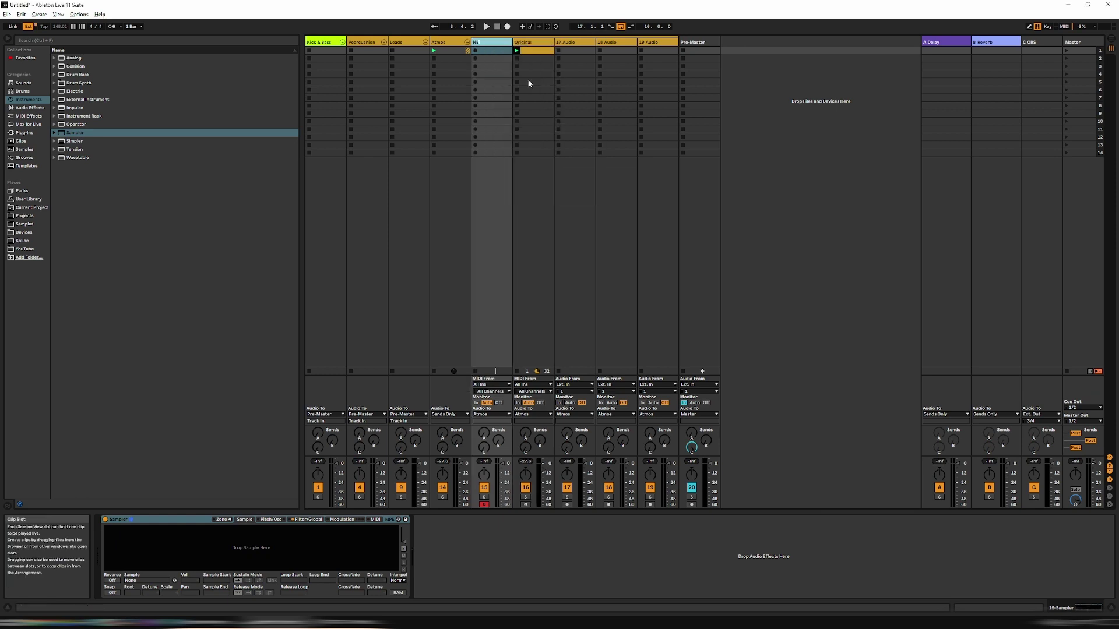
text(W)
key(Return)
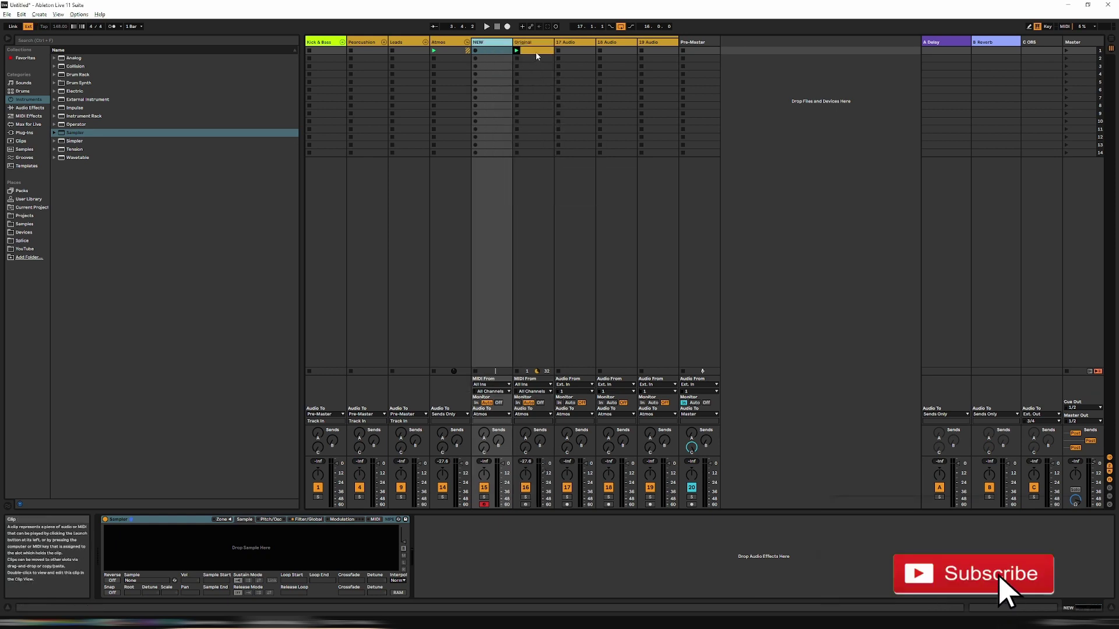
Step: Copy the MIDI clip from the Original track into the first clip slot of the NEW track
drag(533, 51, 503, 53)
click(503, 51)
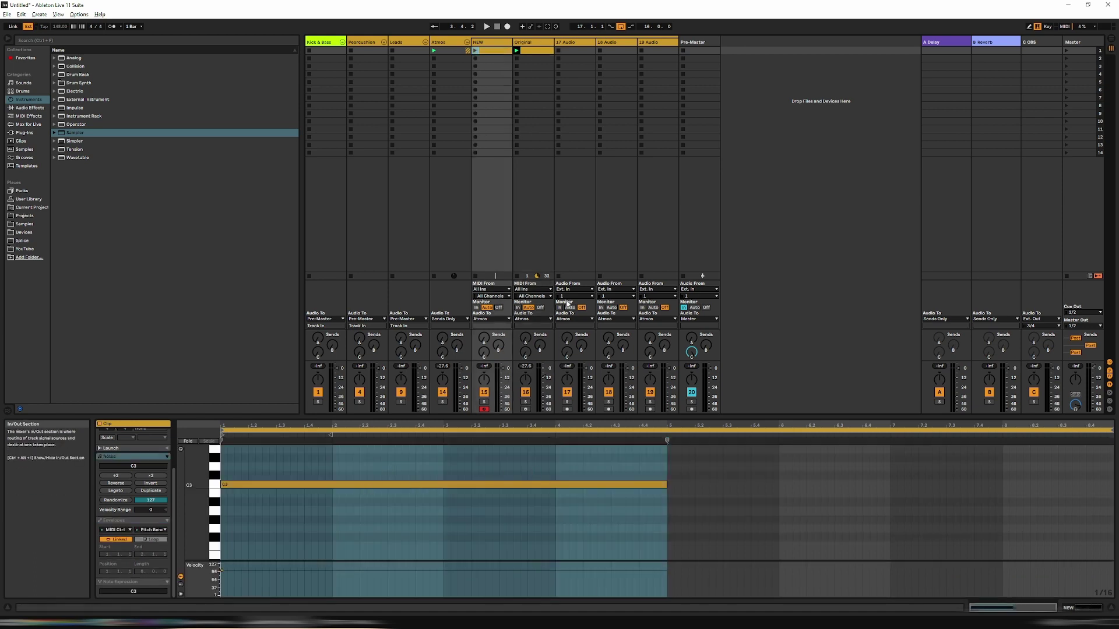
Step: Load the sample ST_LUCIA_vocal_long_swell_ah_male_low_D#.wav from the Splice folder into the NEW track's Sampler
click(24, 224)
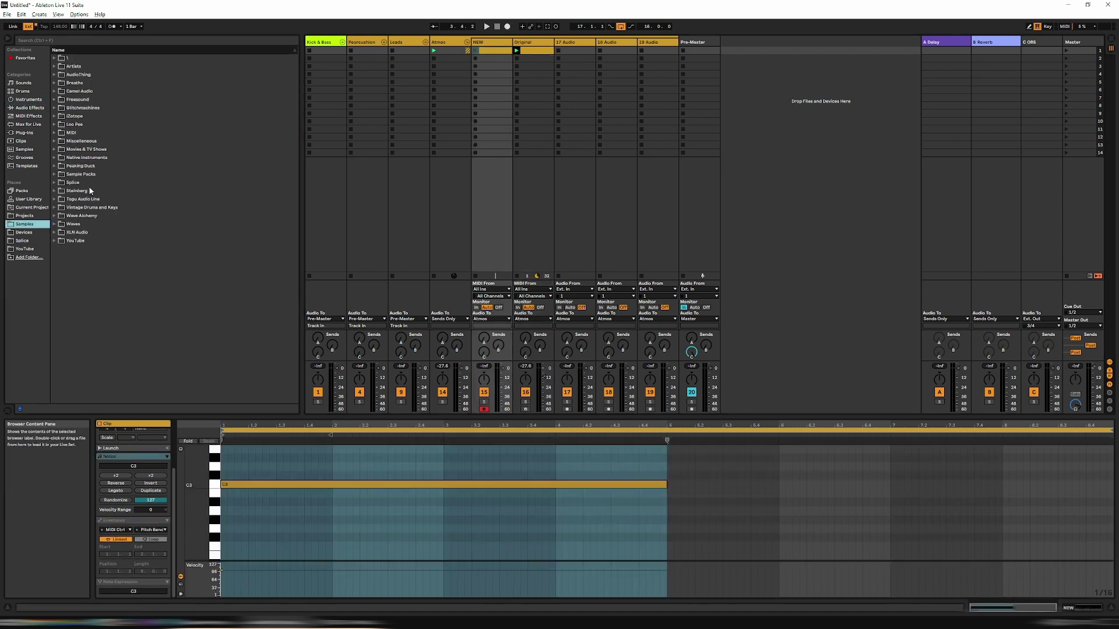
click(54, 175)
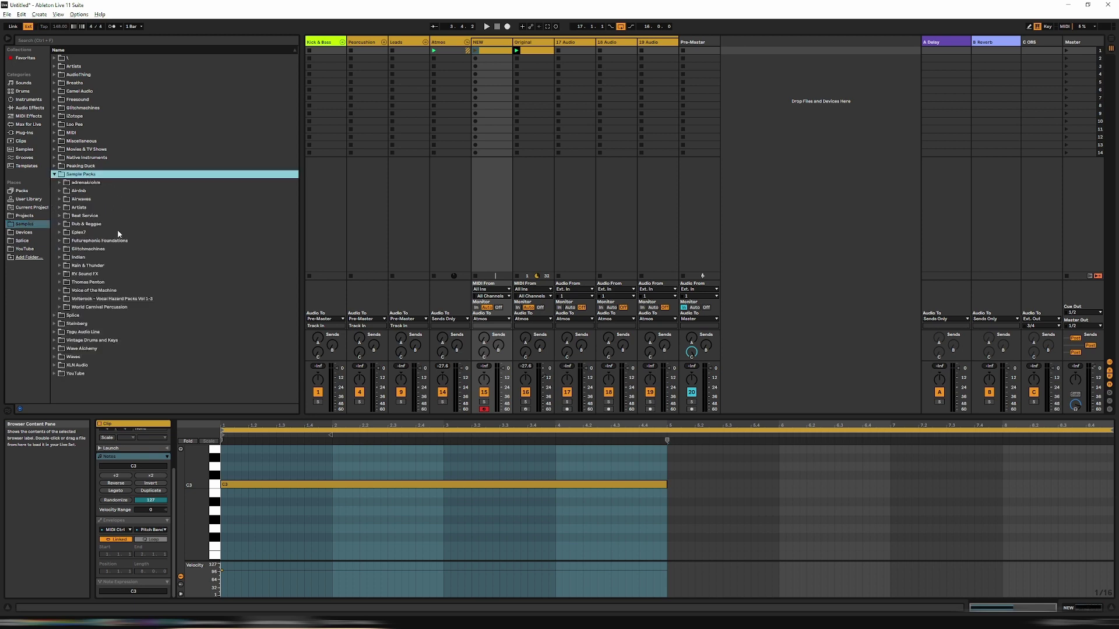
click(55, 174)
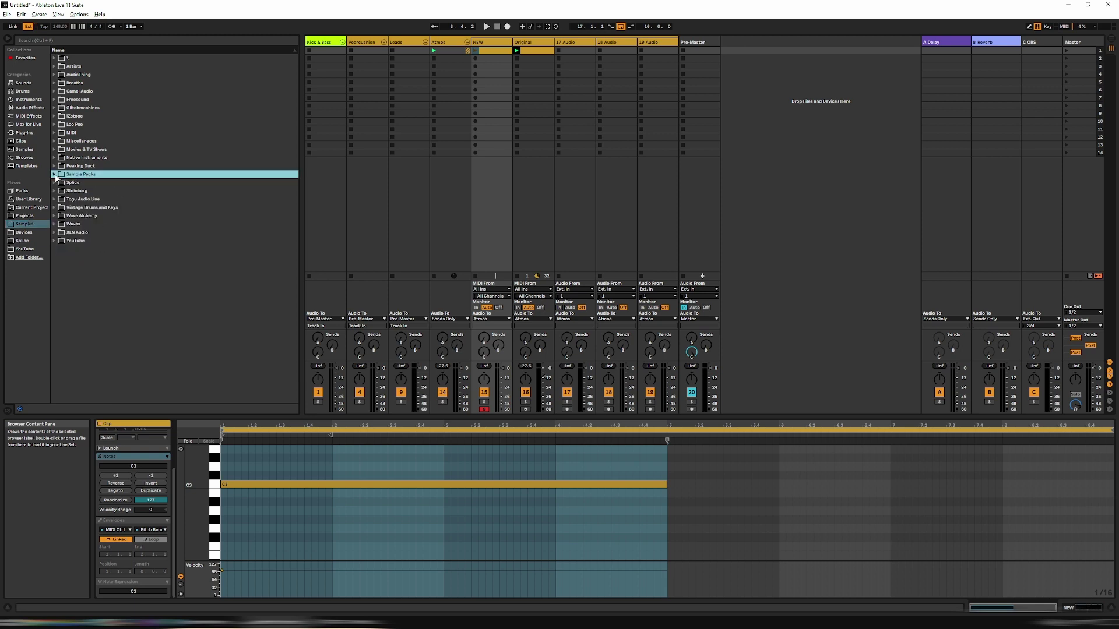
click(23, 92)
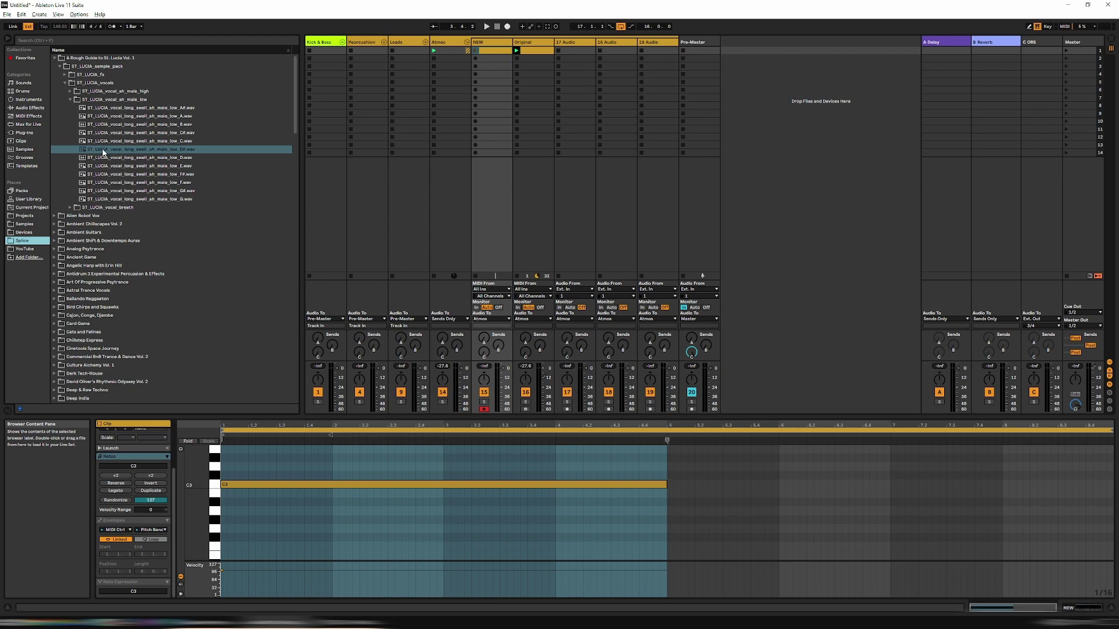
key(shift+Tab)
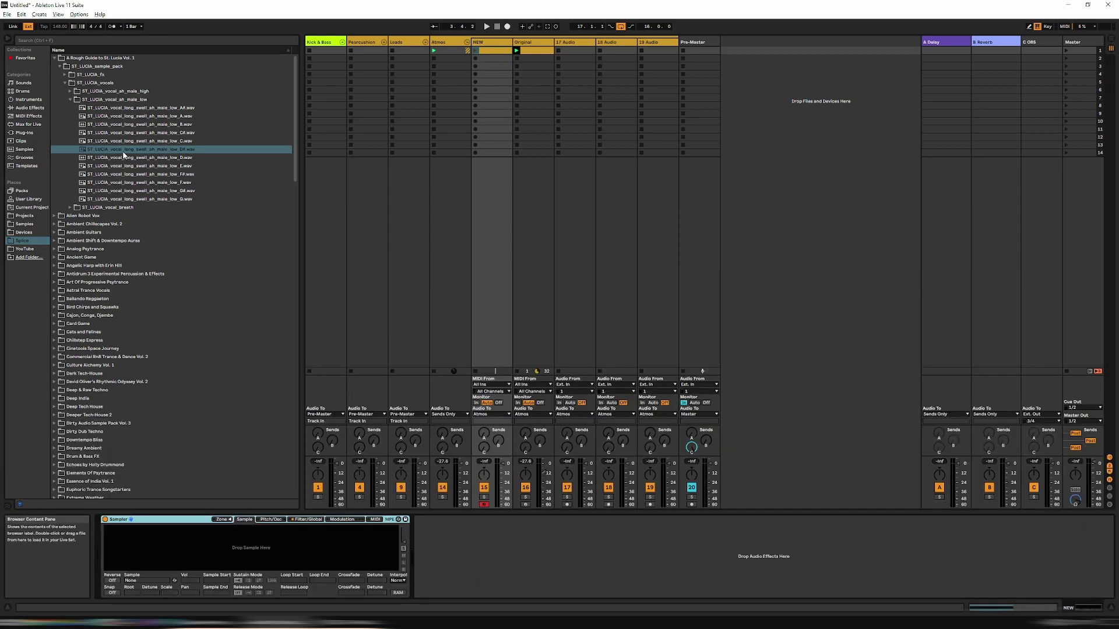
drag(115, 153, 251, 562)
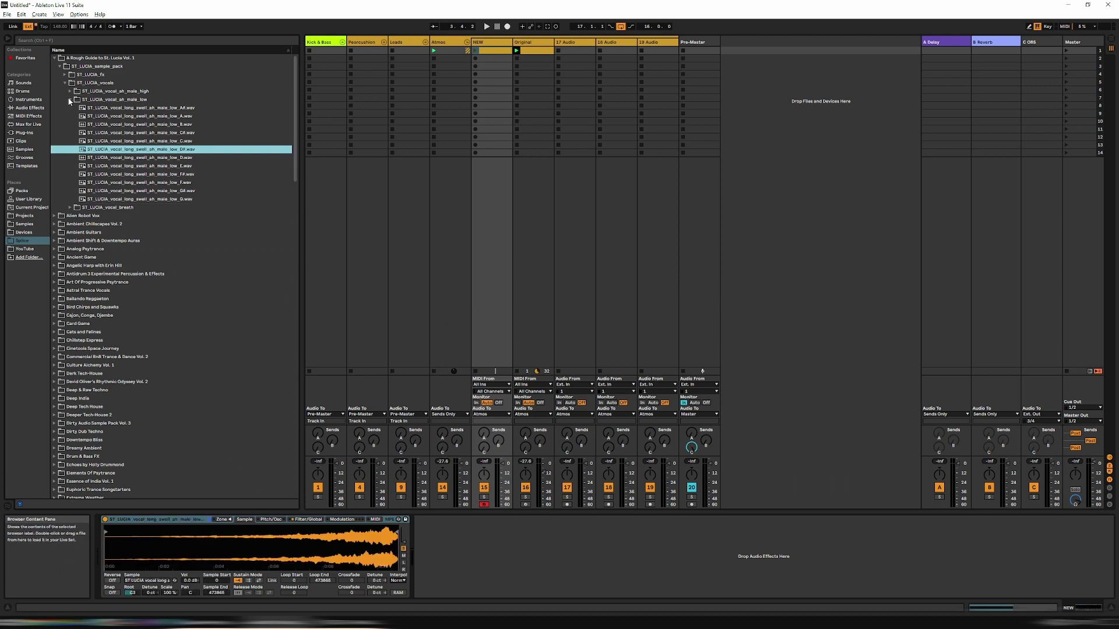
Step: Show the Instruments category in the browser and start playback from the Cubase project, returning to Ableton Live to hear the sample
click(28, 99)
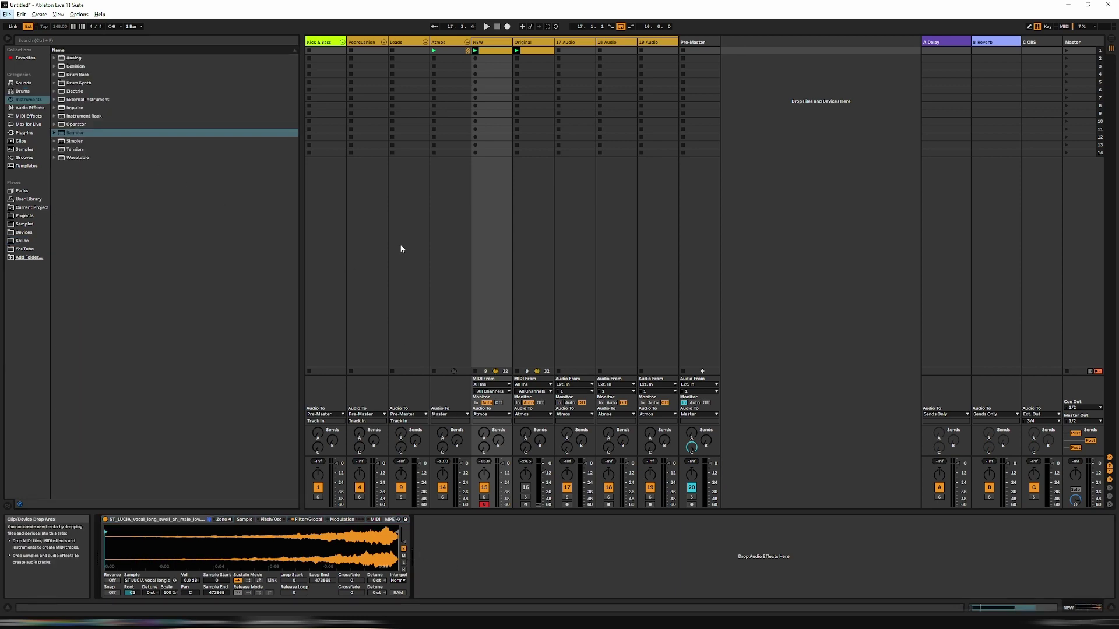
key(alt+Tab)
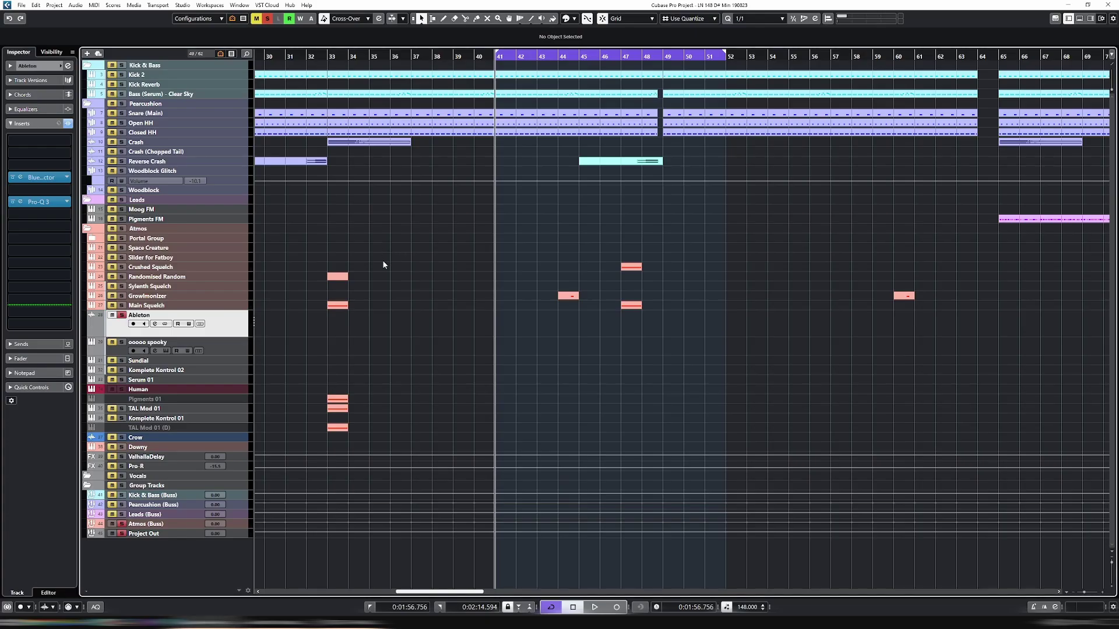
key(alt+Tab)
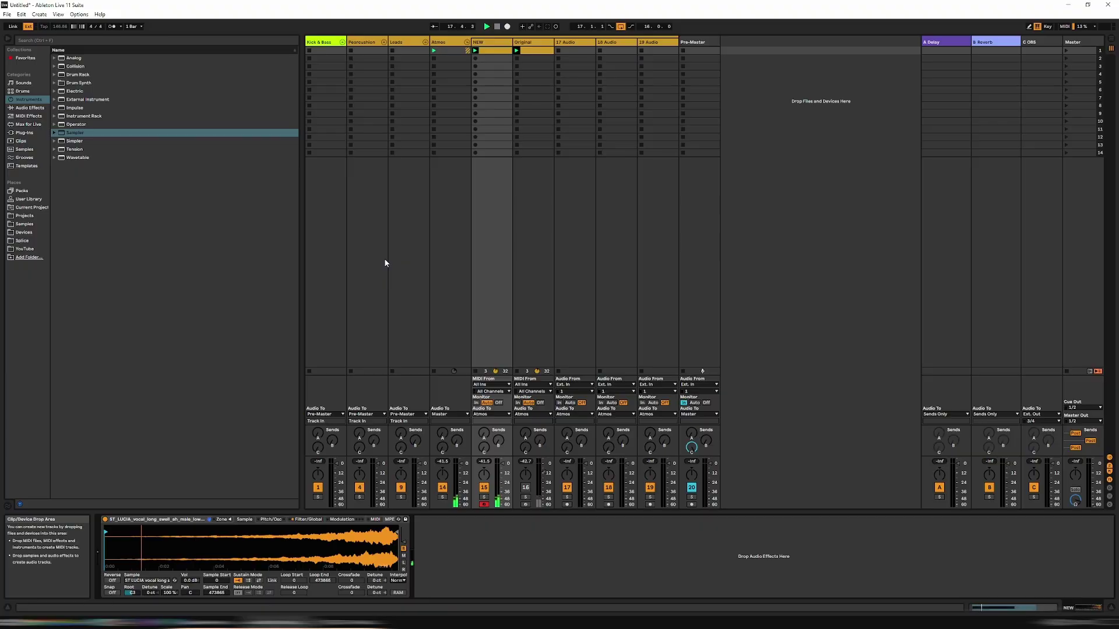
Step: Move the NEW Sampler's sample start to about 318,960 and stop playback from the Cubase project
drag(107, 532, 320, 528)
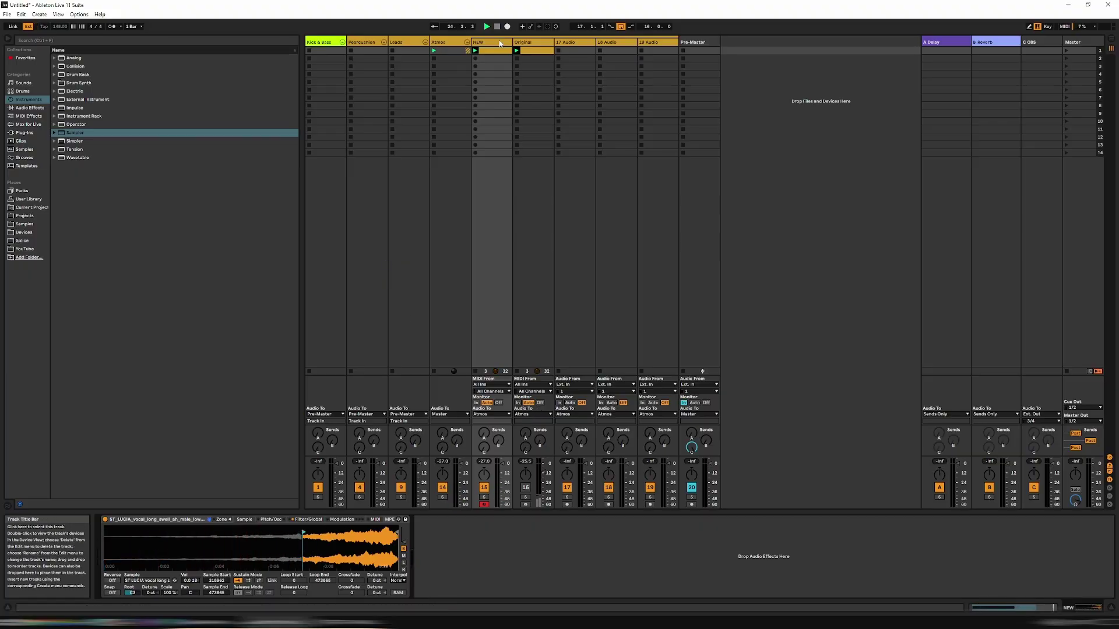
key(alt+Tab)
key(alt+Tab)
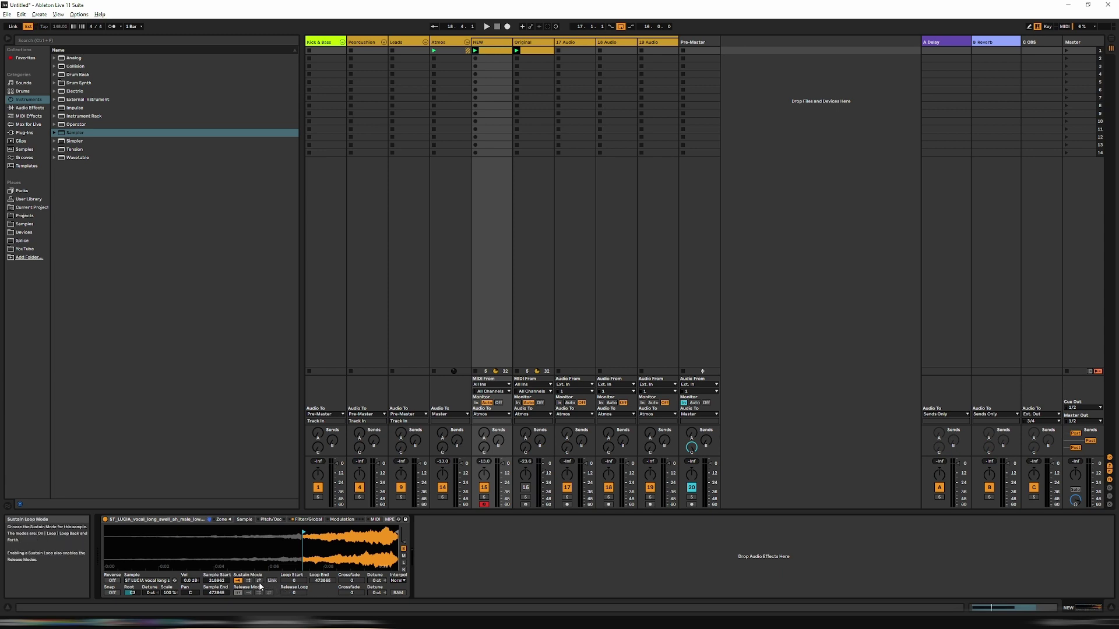
Step: Enable the back-and-forth sustain loop in the NEW Sampler and narrow its loop region to about 371,800–420,000
click(259, 581)
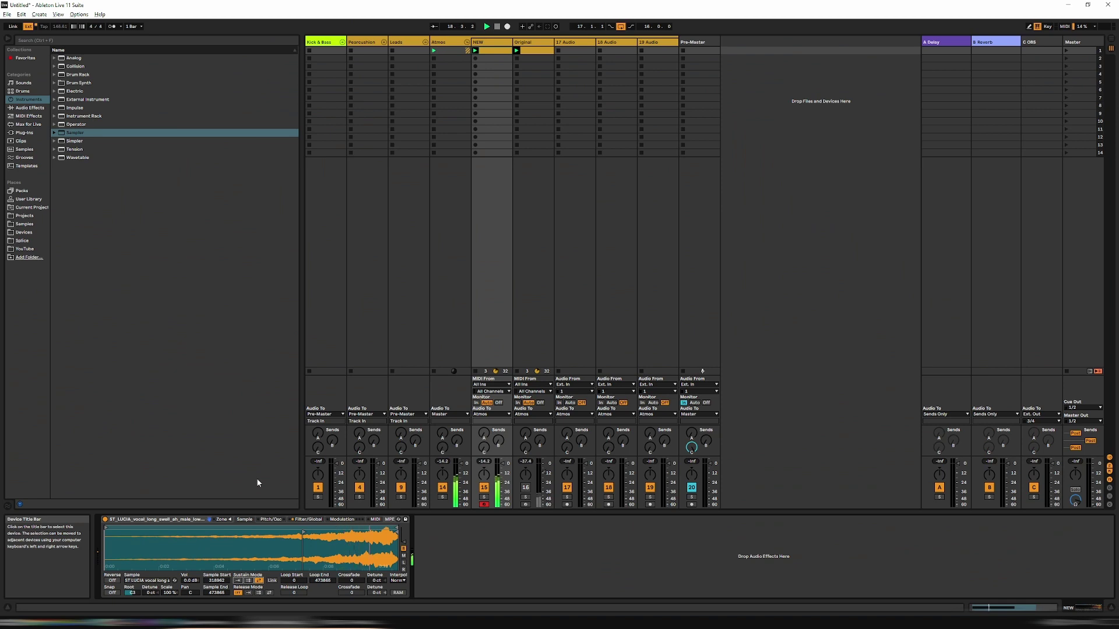
drag(139, 532, 323, 544)
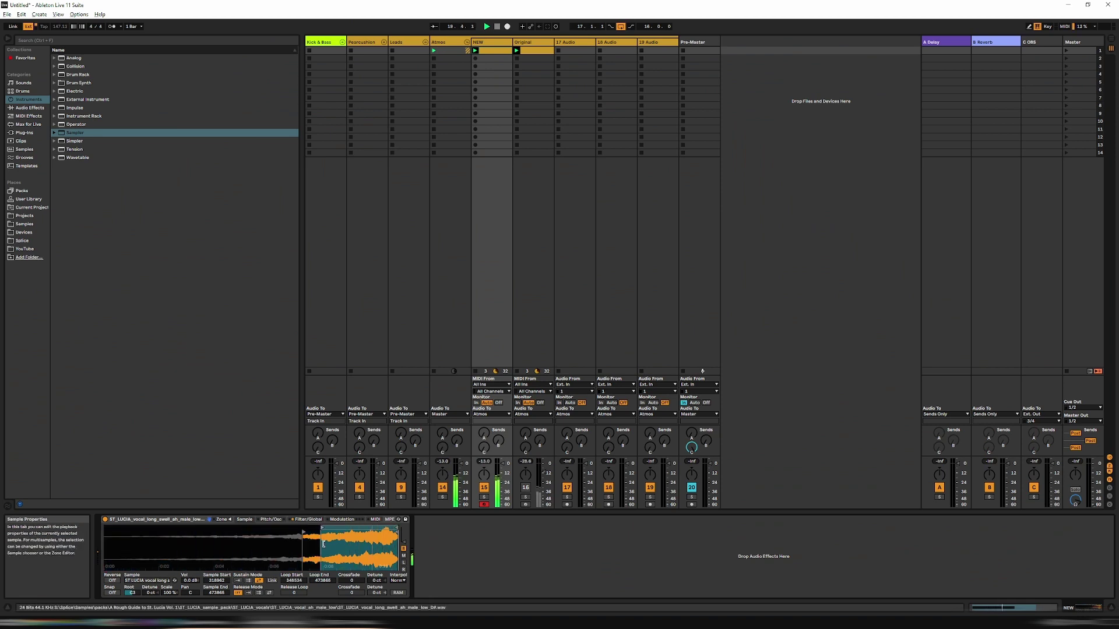
drag(399, 531, 372, 530)
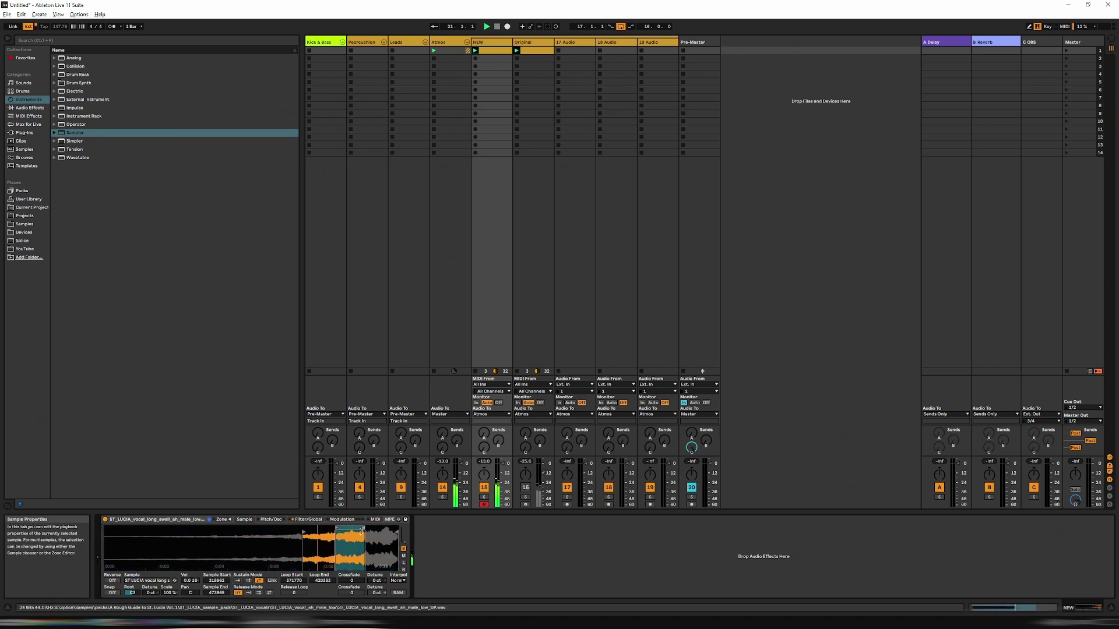
Step: Shorten the NEW track's MIDI clip loop to four bars
click(502, 52)
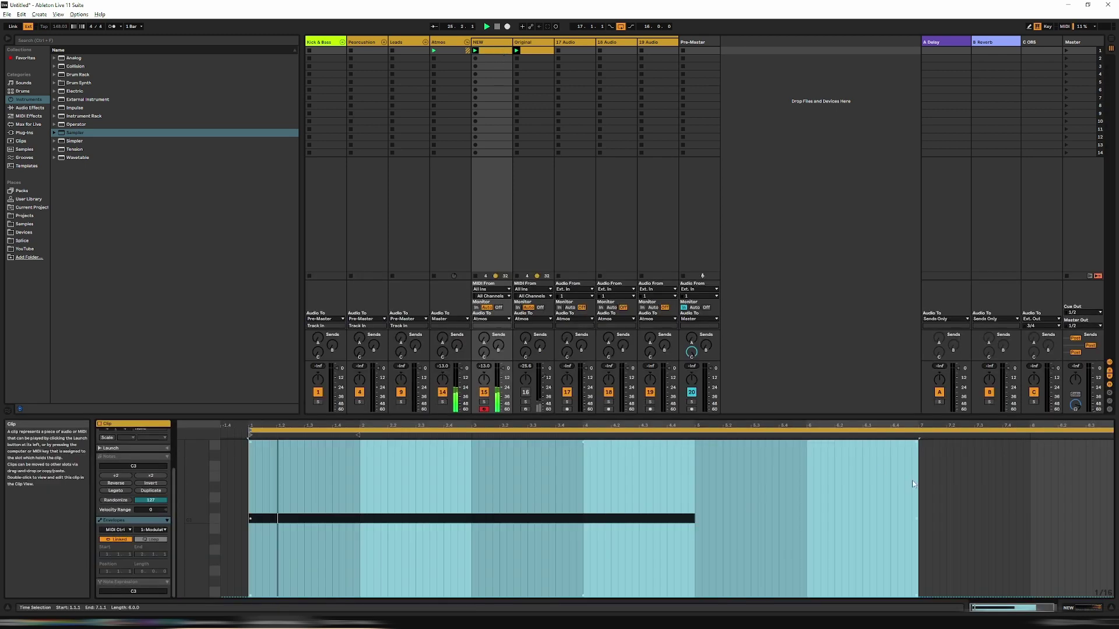
drag(1112, 431, 692, 461)
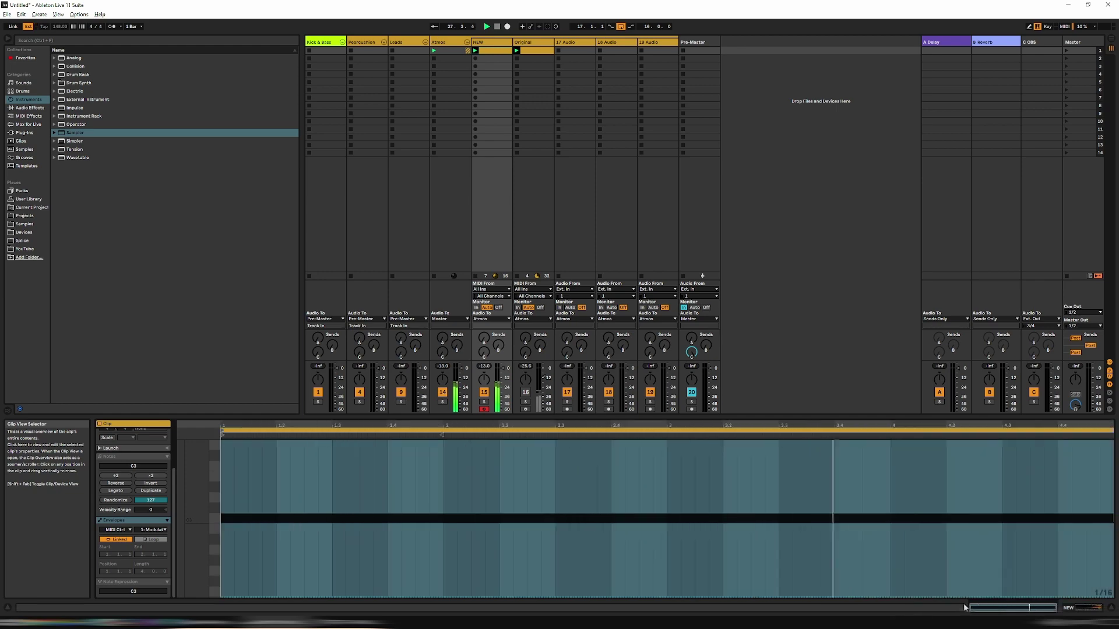
Step: In the NEW Sampler, set the sample start to about 284,460, the loop to about 354,150–407,680 and the crossfade to about 33,090
key(shift+Tab)
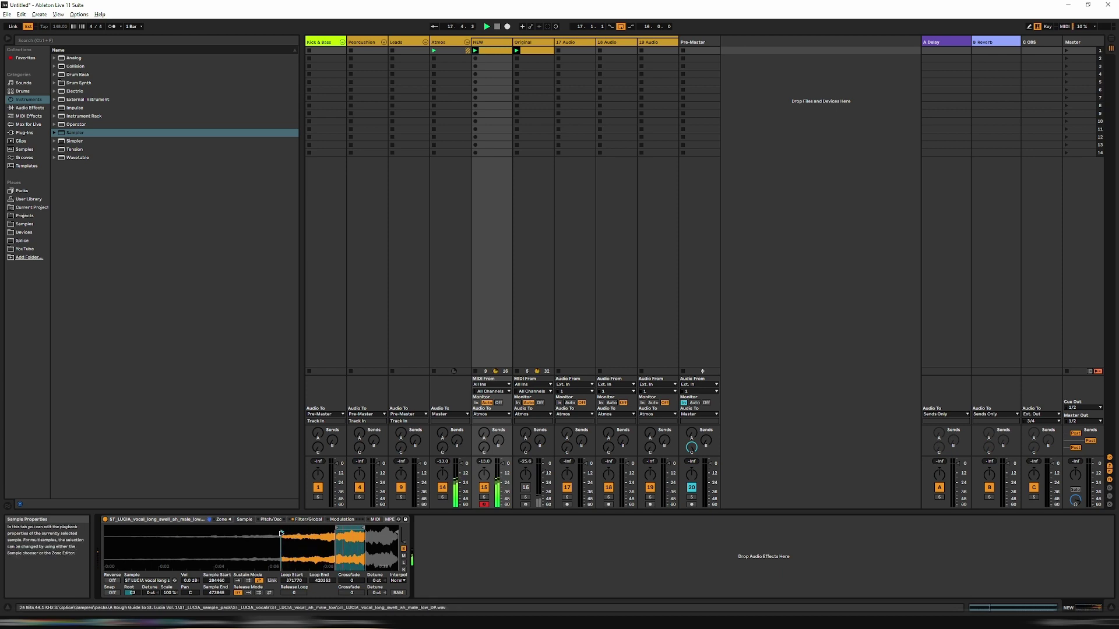
drag(349, 530, 324, 530)
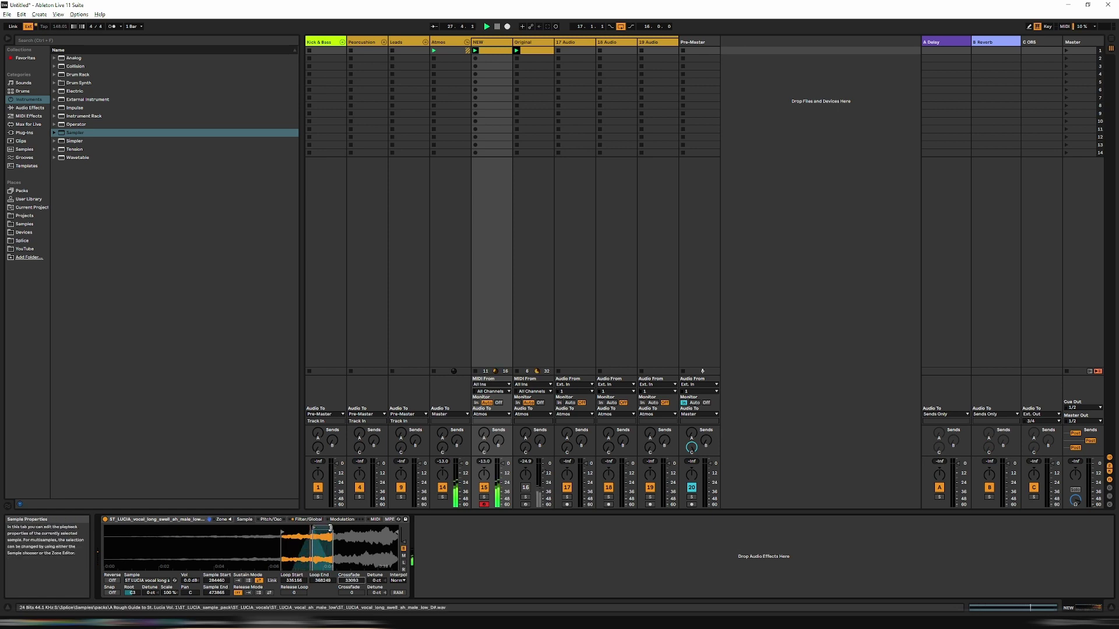
drag(331, 529, 350, 528)
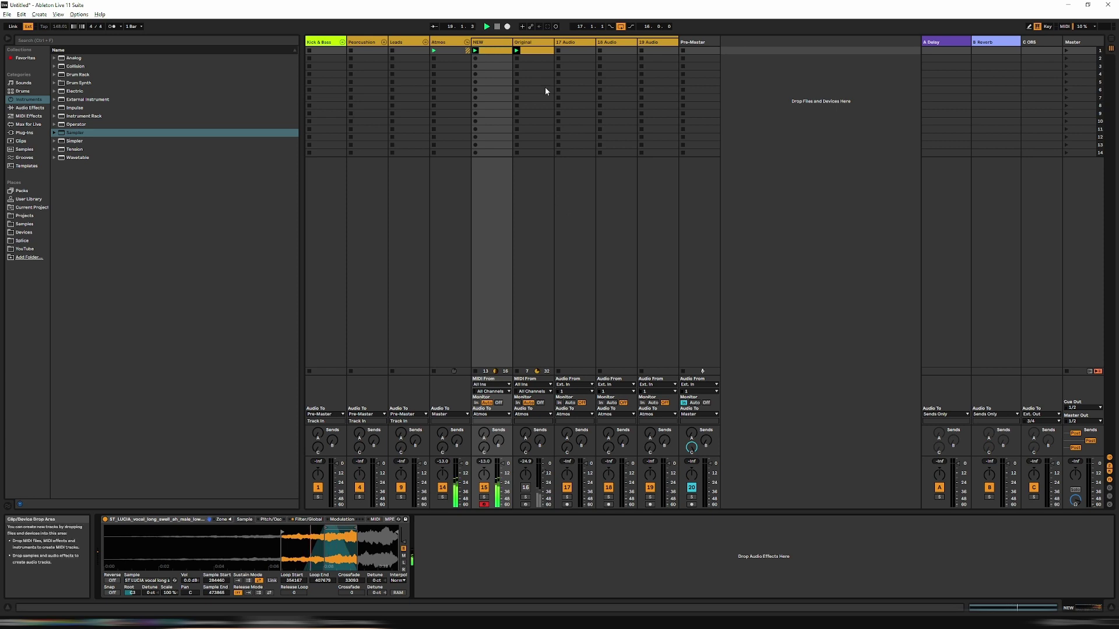
Step: Set the NEW track's MIDI clip loop length to eight bars and return to the track's devices
click(487, 50)
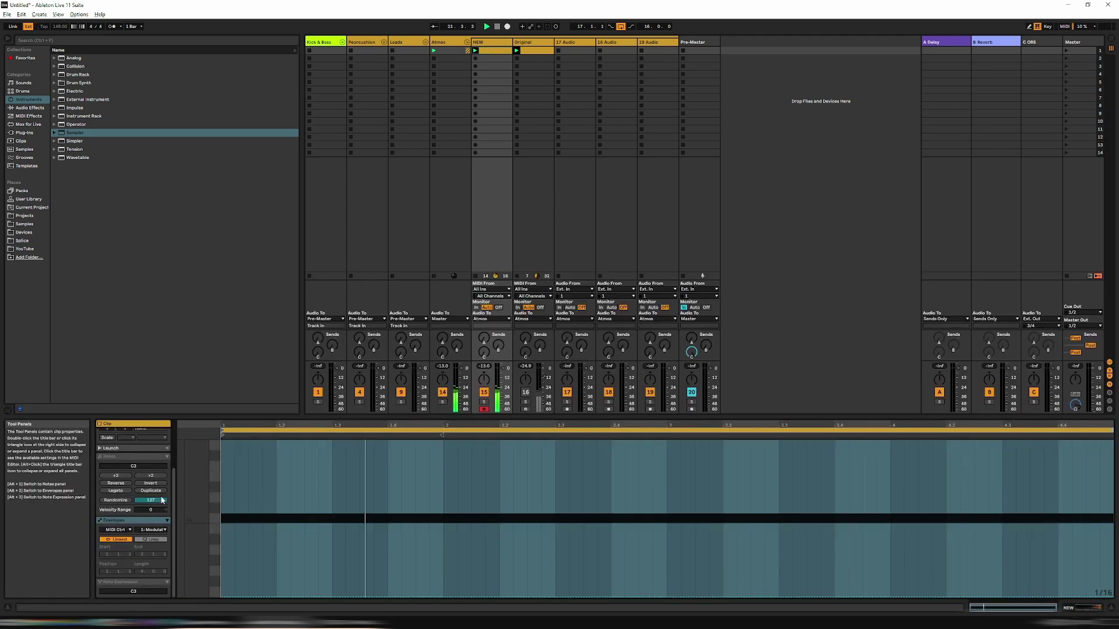
scroll(125, 489, up, 3)
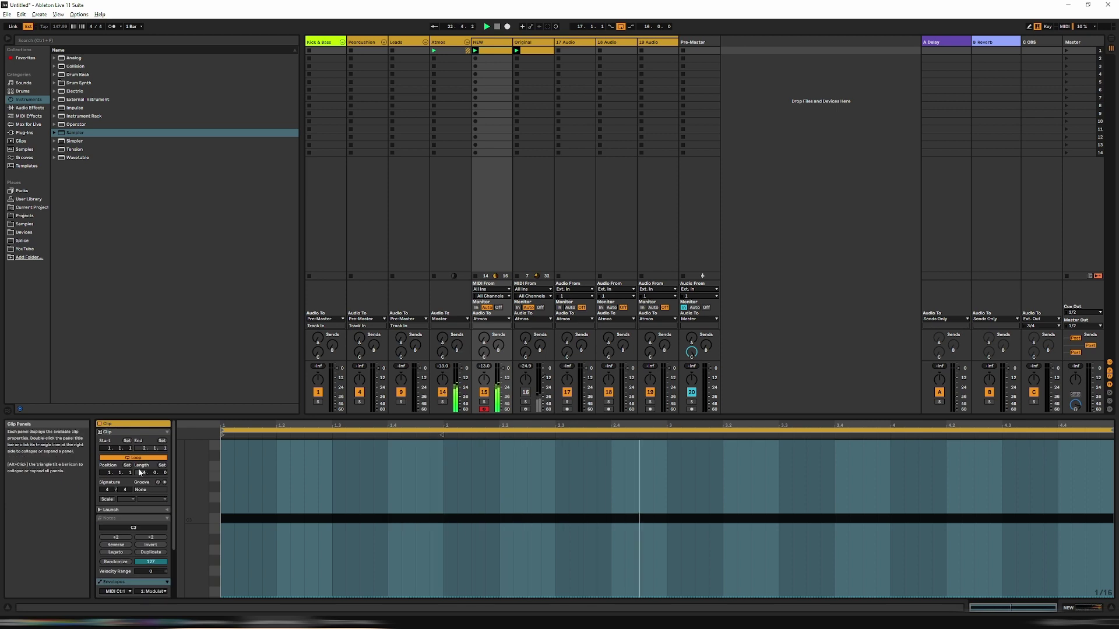
drag(140, 472, 140, 464)
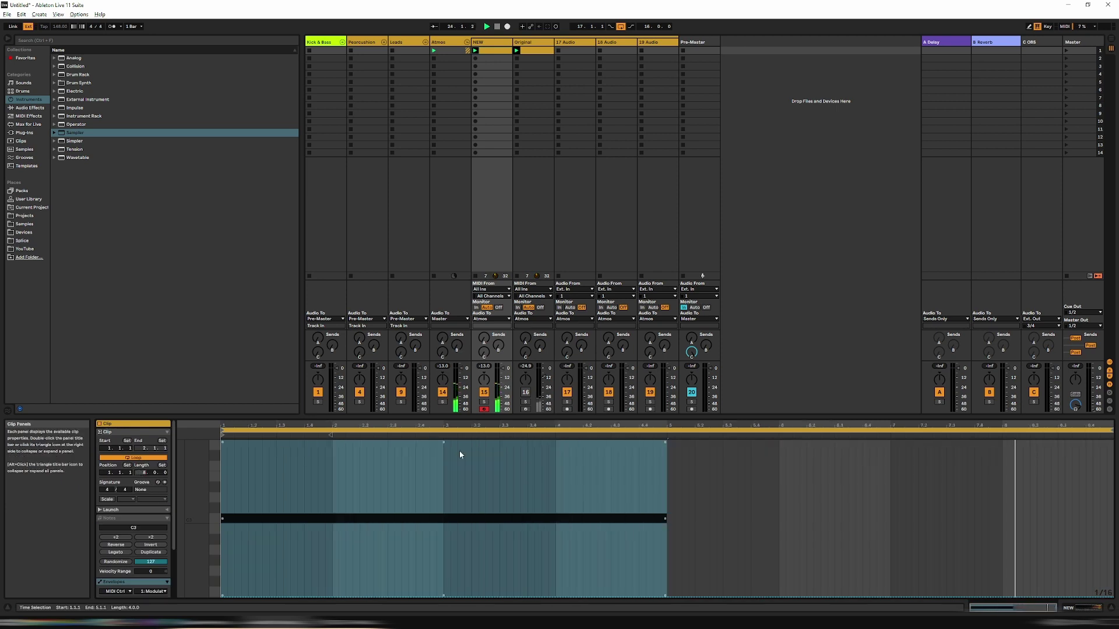
click(640, 491)
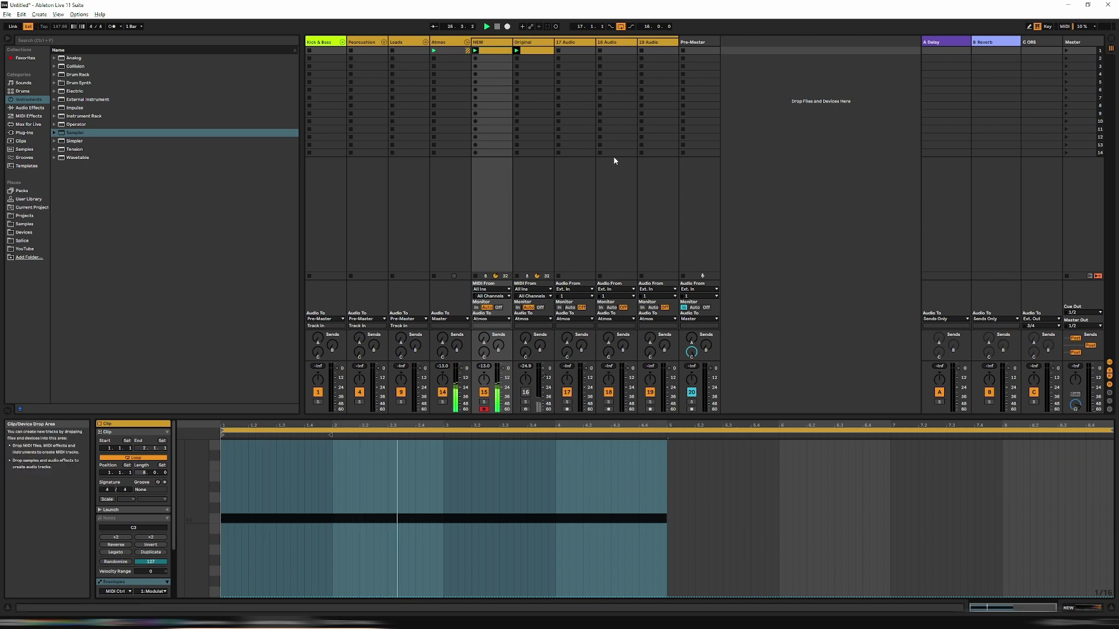
click(492, 42)
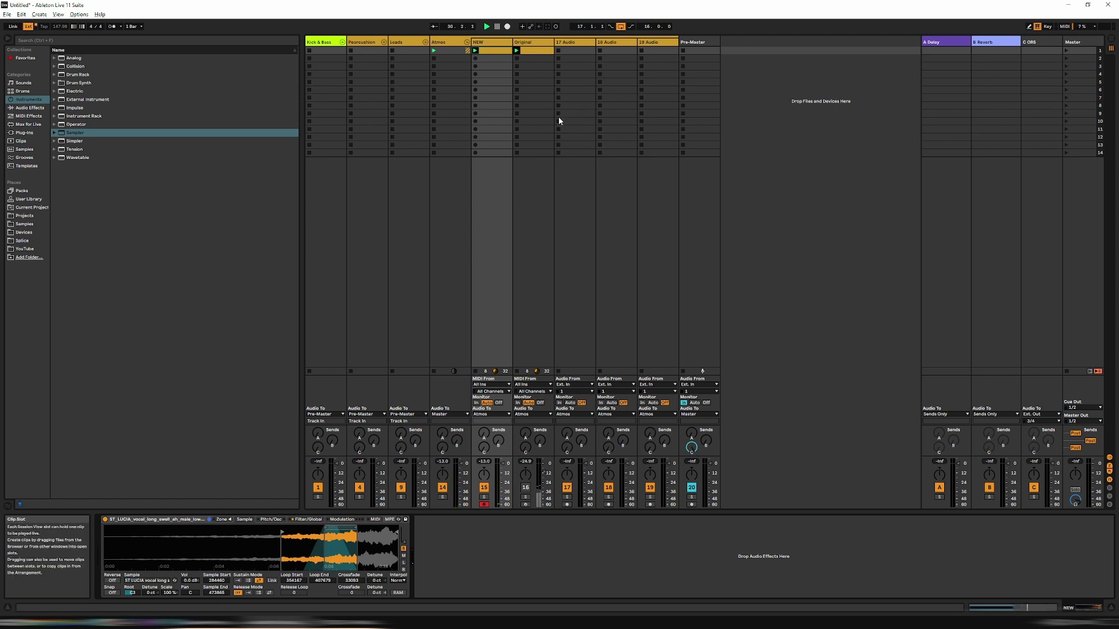
Step: Copy the ValhallaShimmer reverb from the Original track's device chain to the NEW track, after its Sampler
click(532, 49)
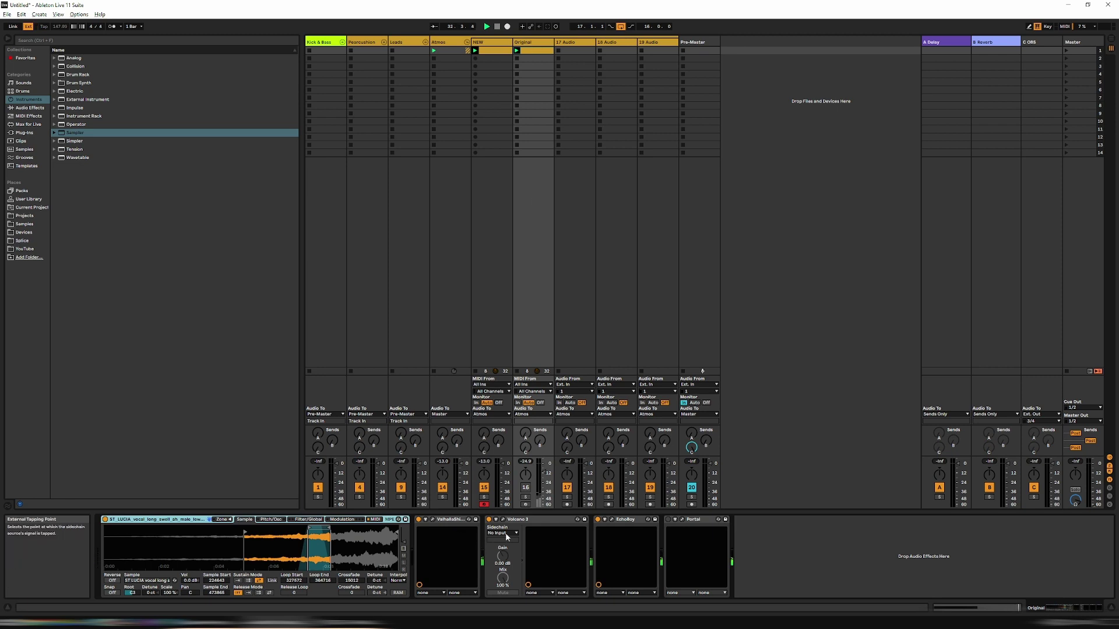
click(444, 527)
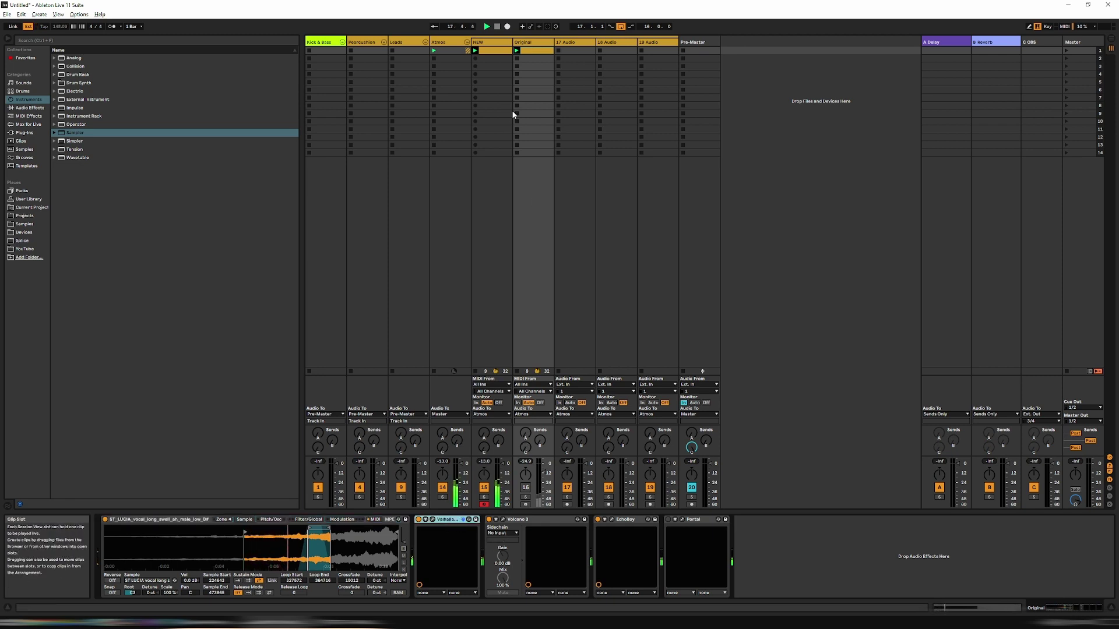
click(481, 42)
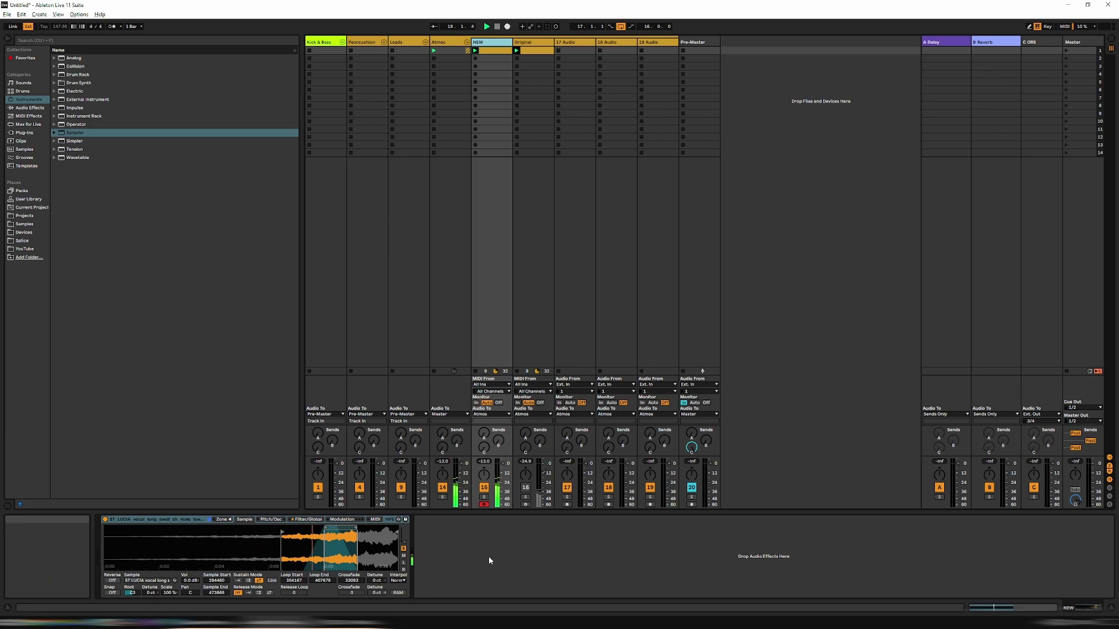
click(532, 42)
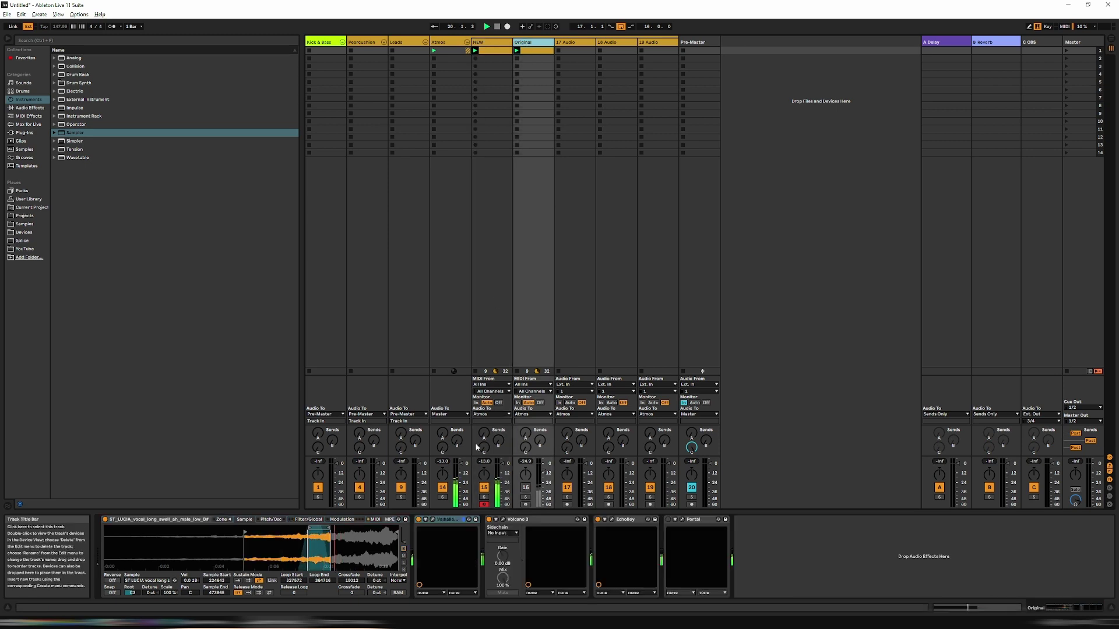
click(460, 529)
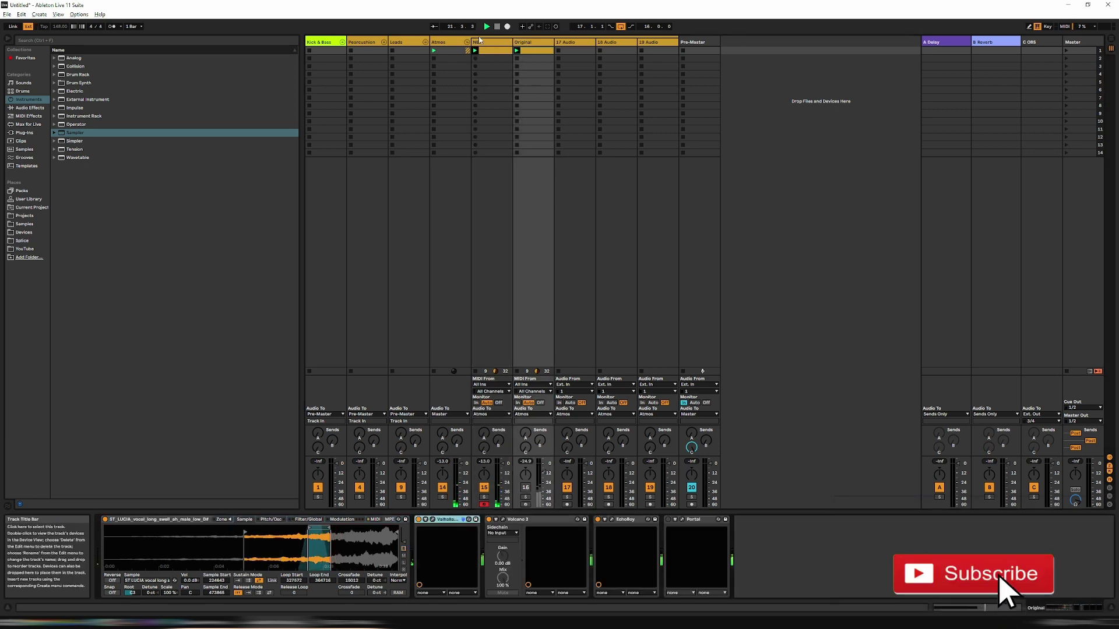
click(479, 40)
key(ctrl+v)
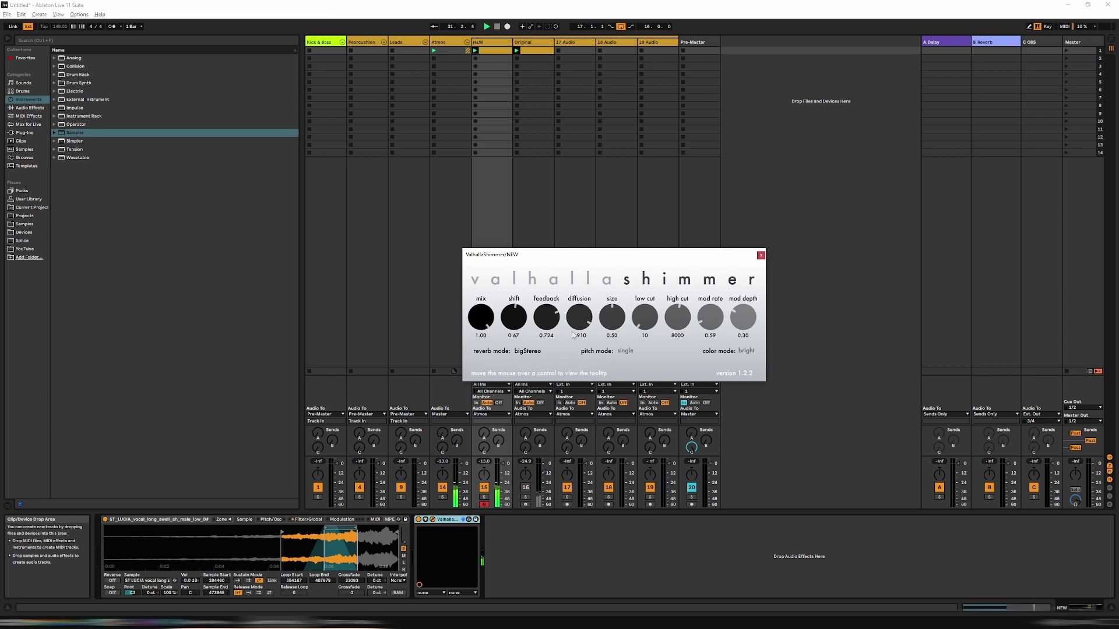
Step: Copy the EchoBoy delay from the Original track and paste it after ValhallaShimmer on the NEW track
click(541, 187)
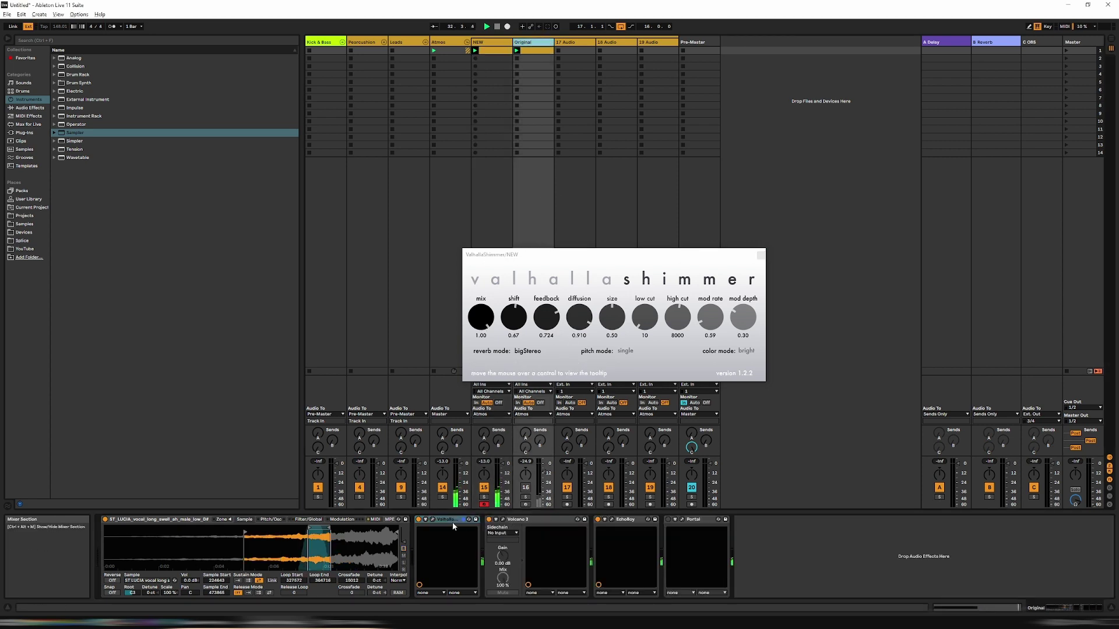
click(617, 520)
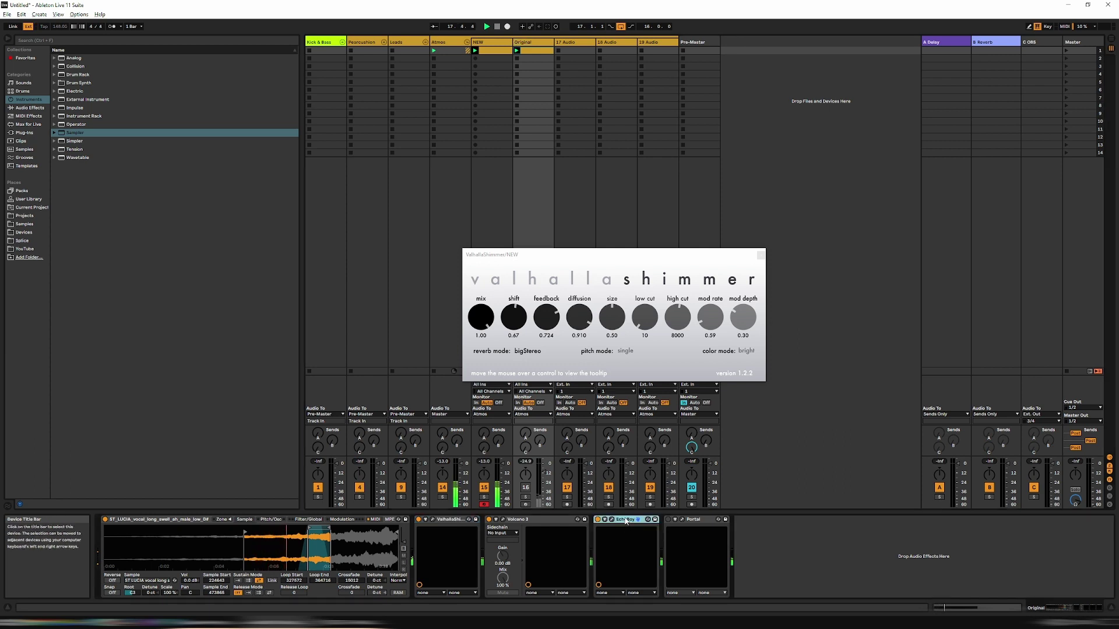
key(Left)
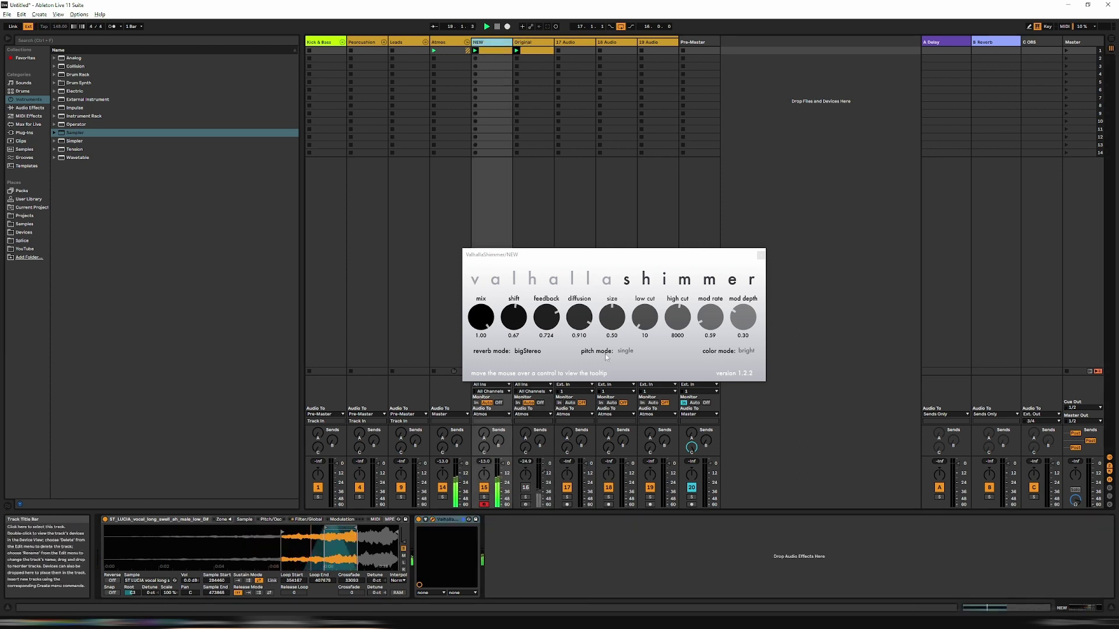
key(ctrl+v)
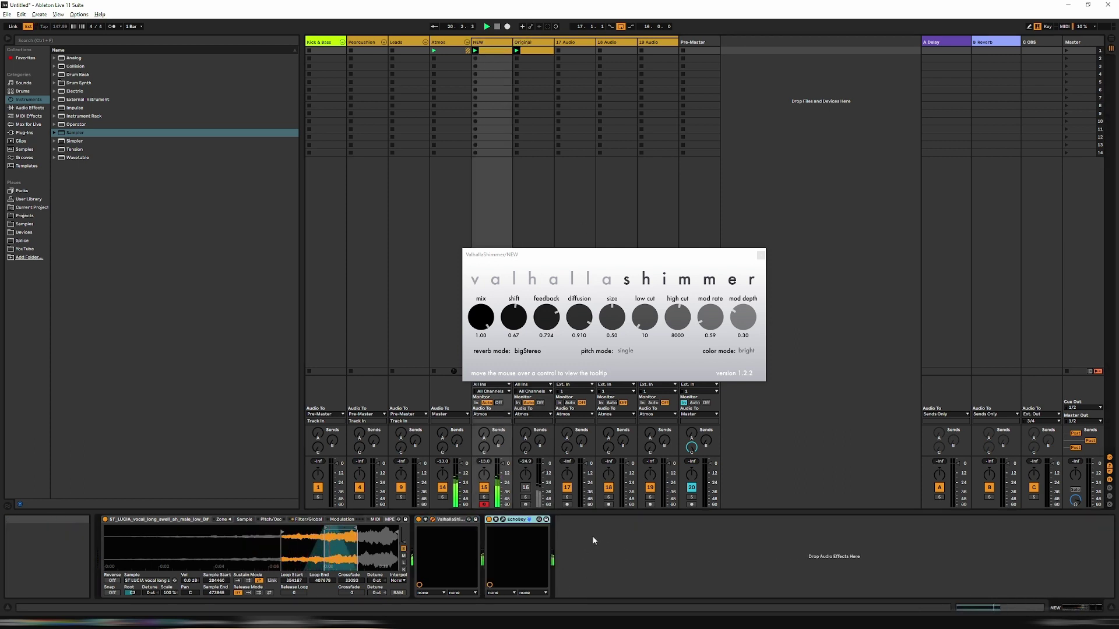
Step: Open the NEW track's EchoBoy window and arrange it with the ValhallaShimmer window so both sets of controls are accessible
click(505, 520)
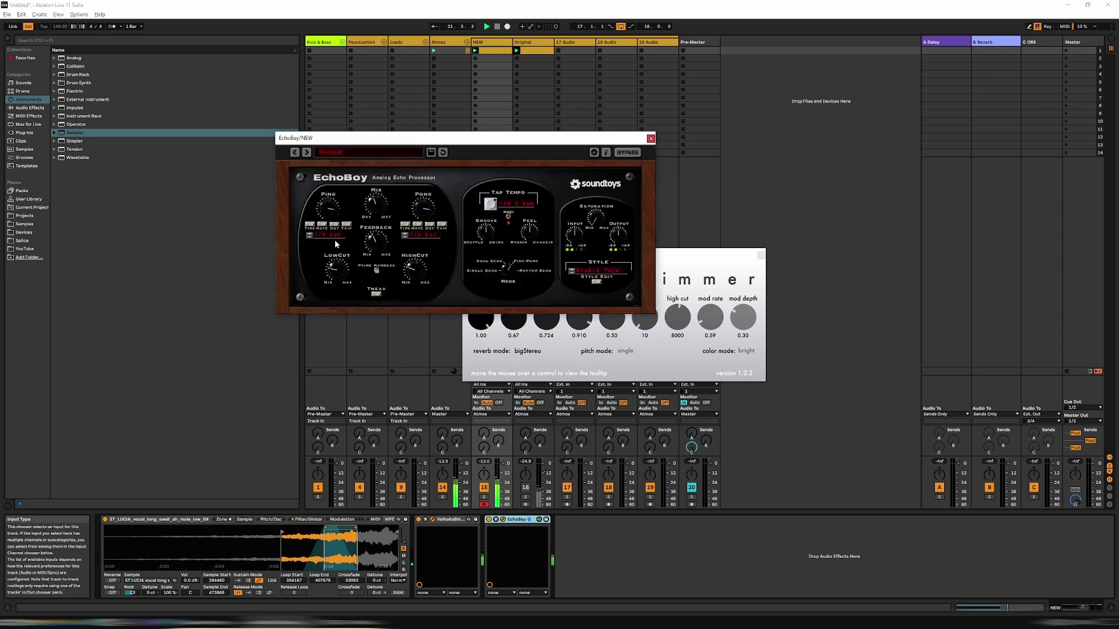
drag(456, 141, 323, 166)
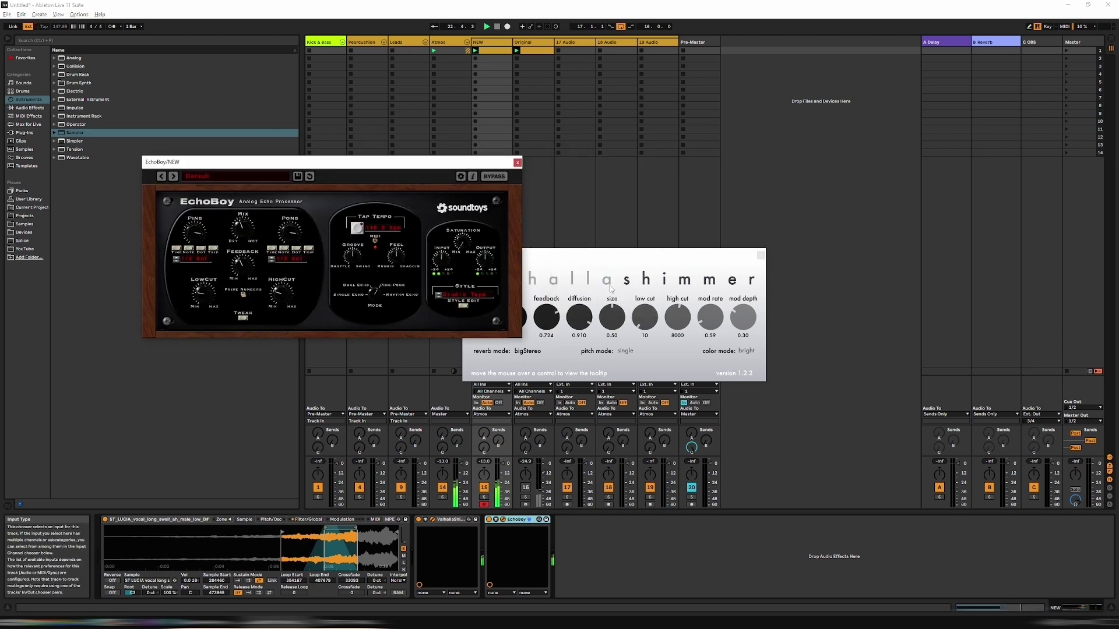
drag(610, 255, 856, 343)
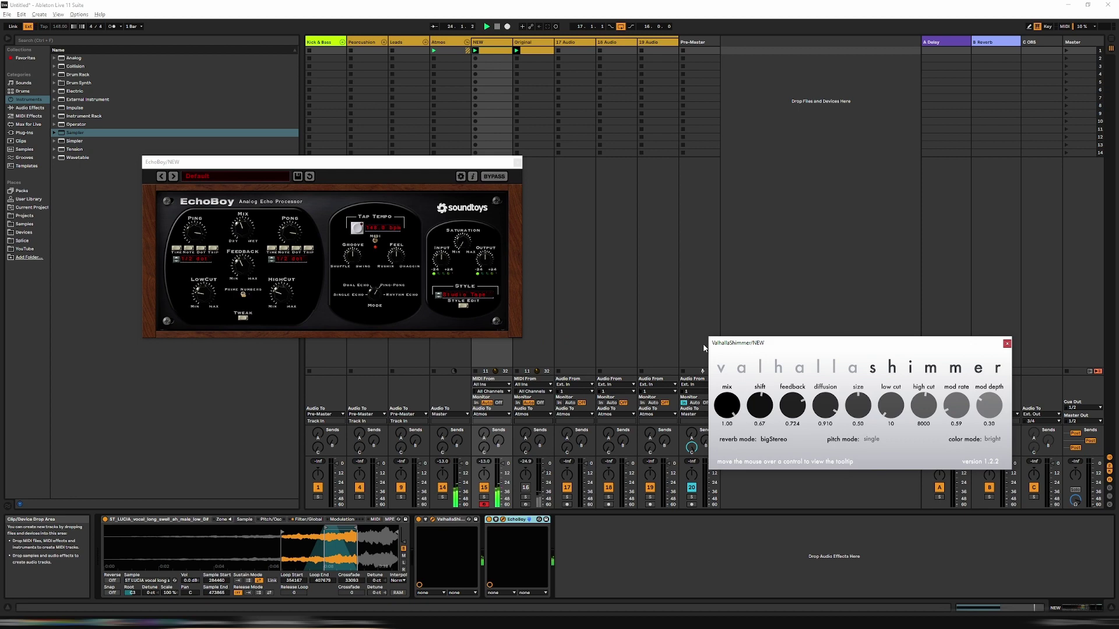
drag(388, 167, 802, 177)
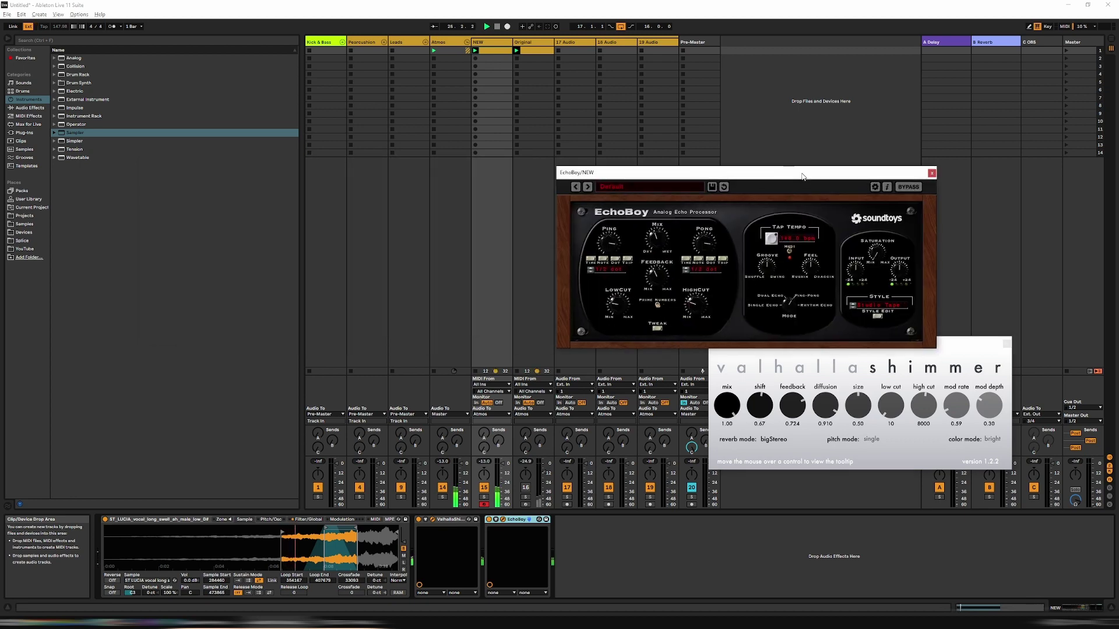
Step: Copy the Volcano 3 filter from the Original track to the NEW track and place it between ValhallaShimmer and EchoBoy
click(526, 45)
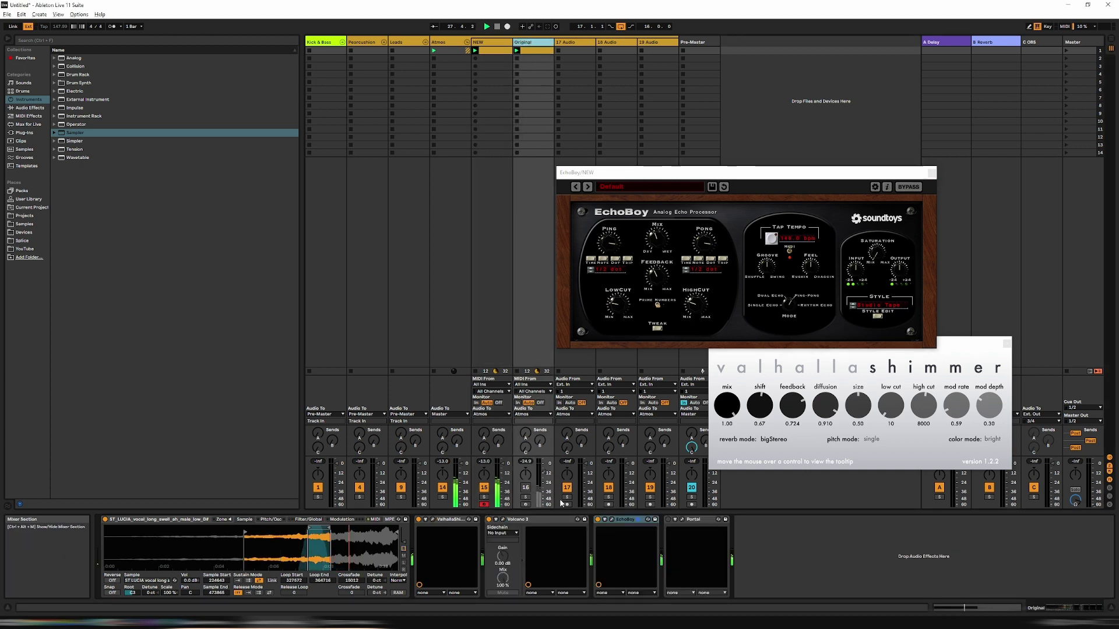
click(551, 520)
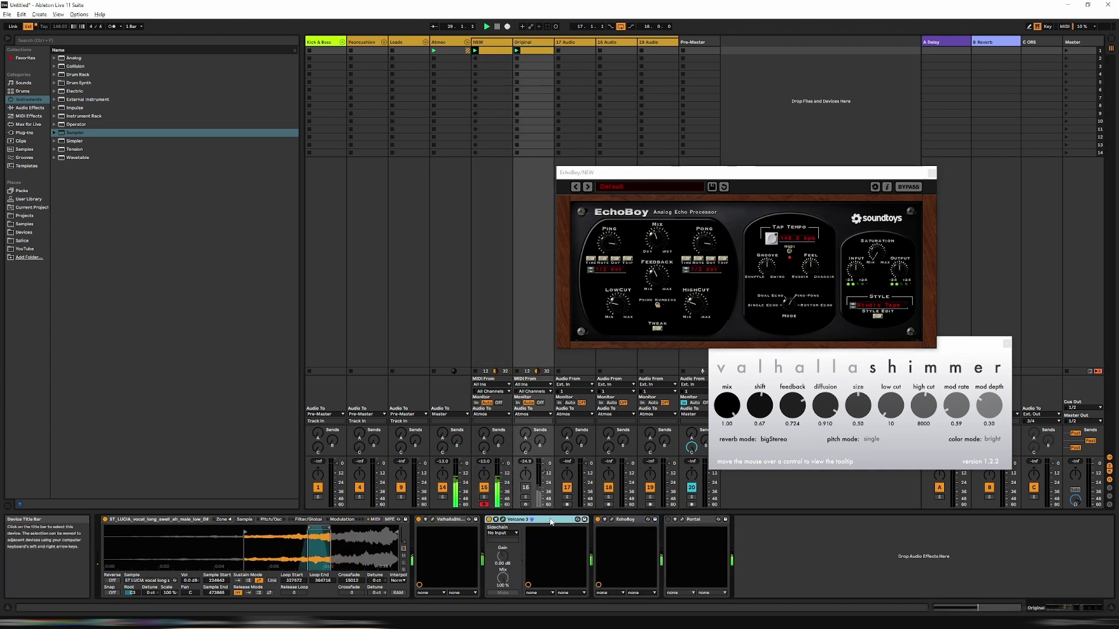
click(491, 43)
click(610, 568)
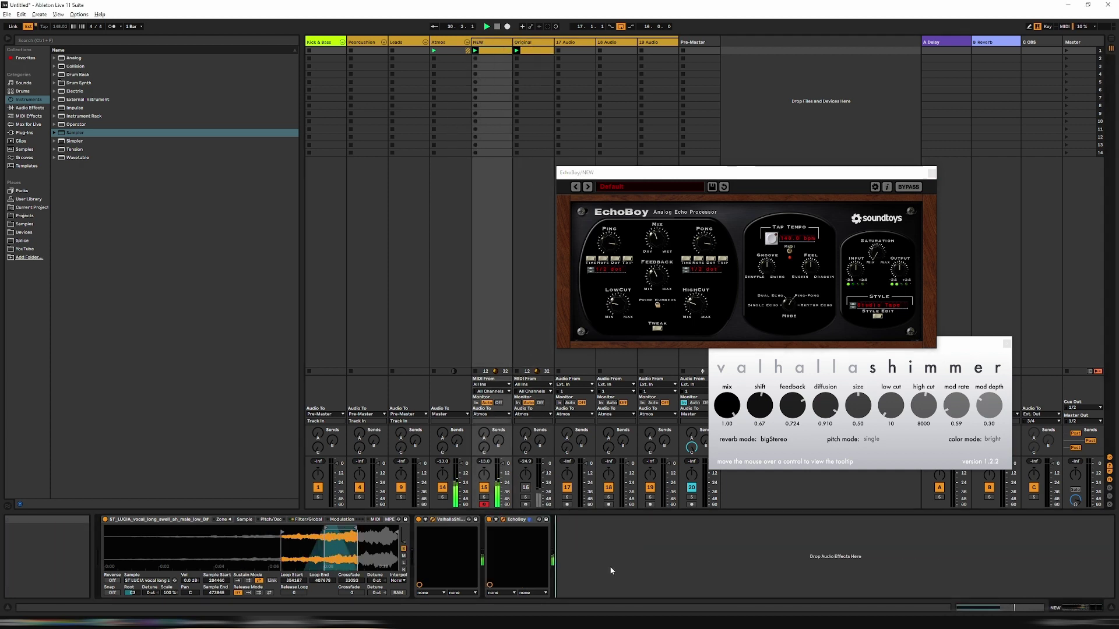
key(ctrl+v)
drag(601, 521, 489, 529)
Step: Open the NEW track's Volcano 3 window with its modulation section shown, and place it clear of the track's clips
click(503, 519)
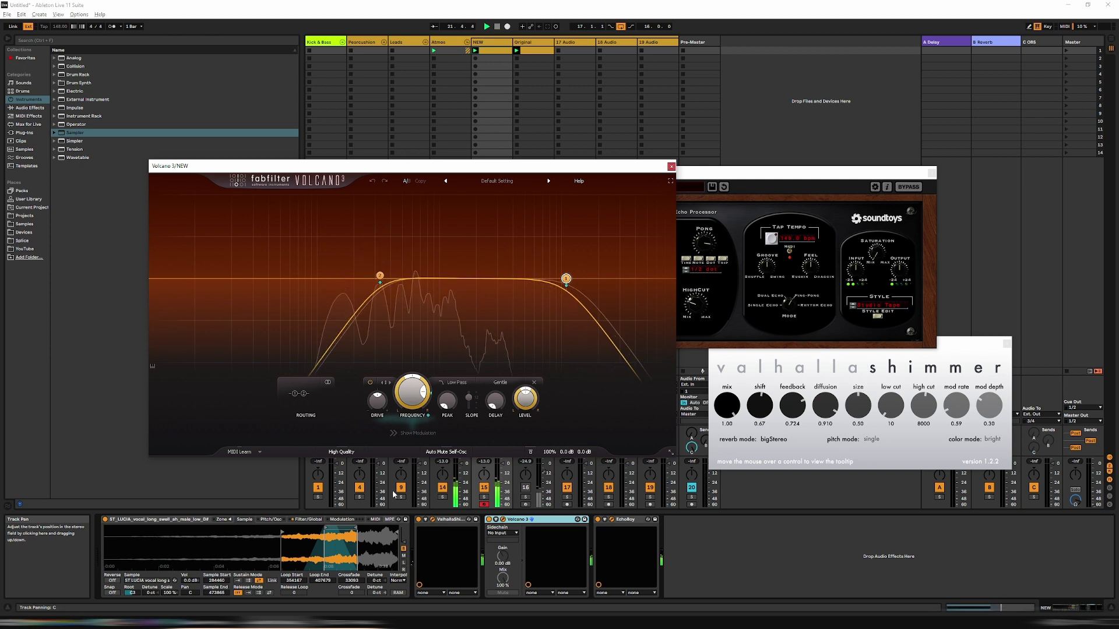
click(408, 436)
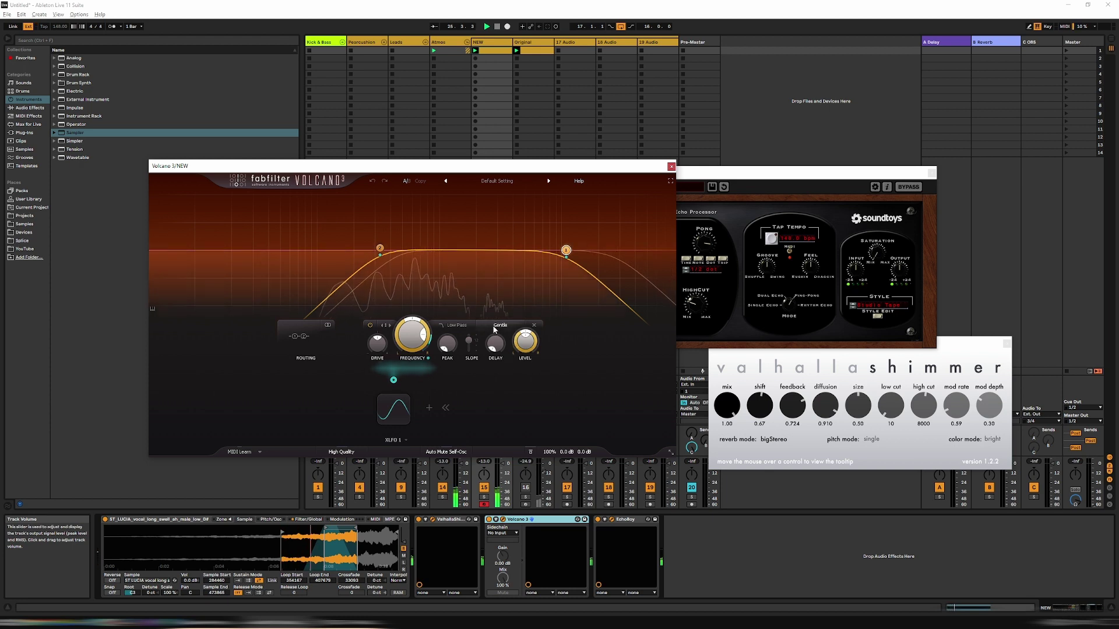
mouse_move(389, 421)
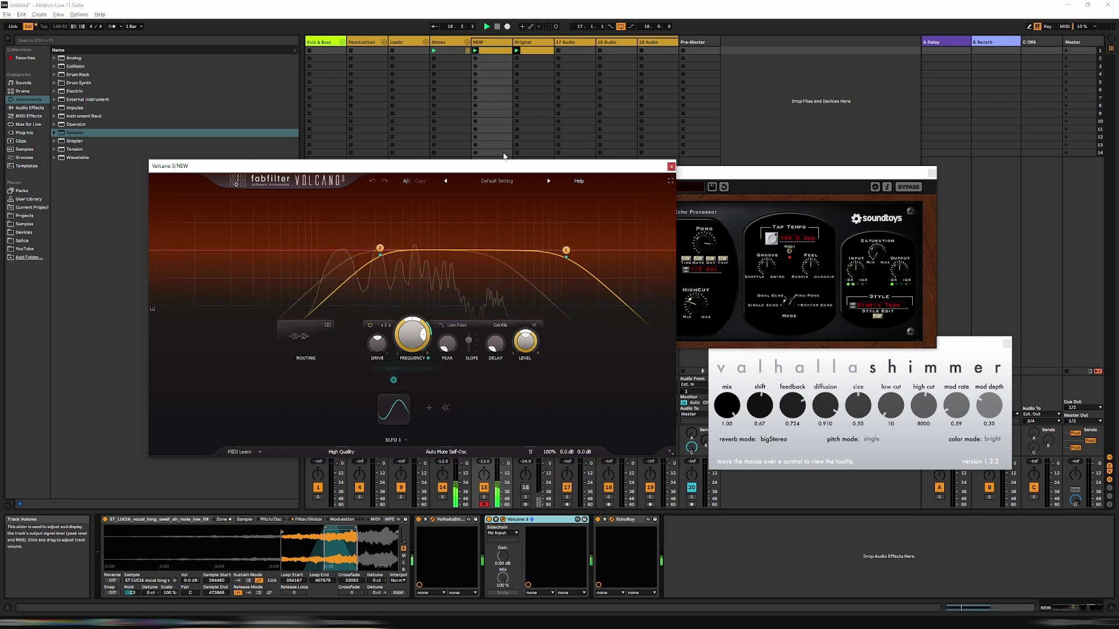
drag(504, 167, 339, 128)
click(534, 46)
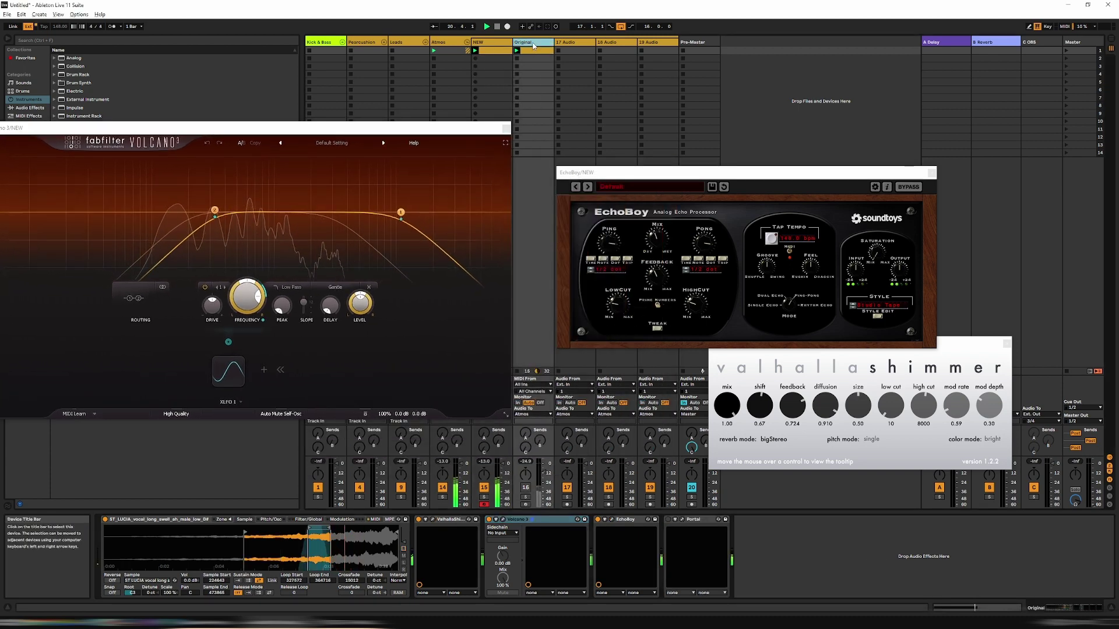
click(493, 44)
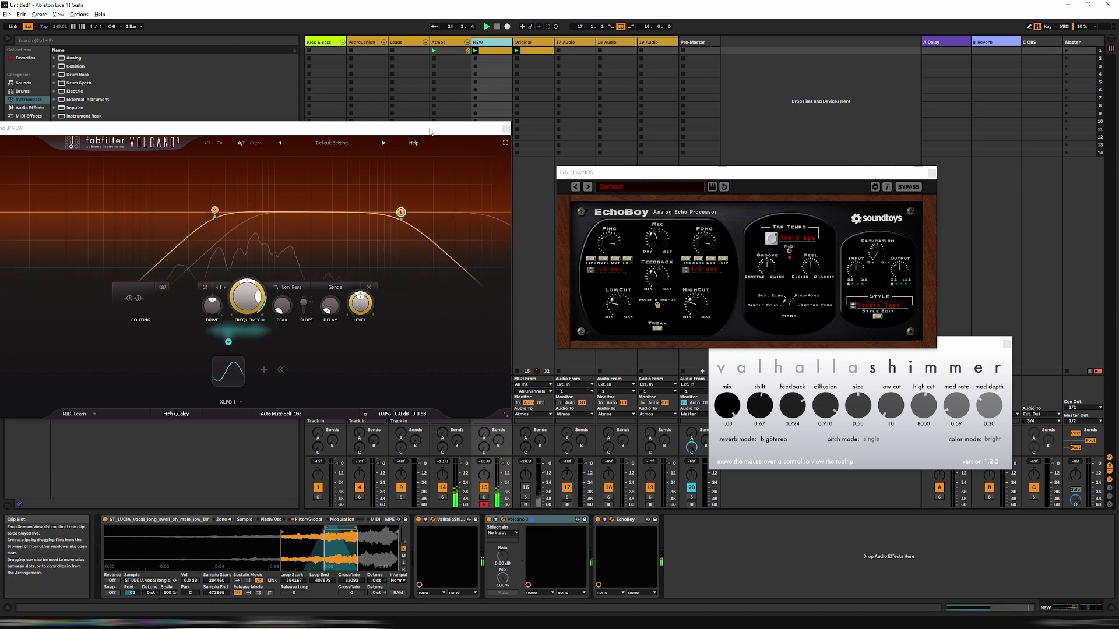
drag(429, 132, 996, 115)
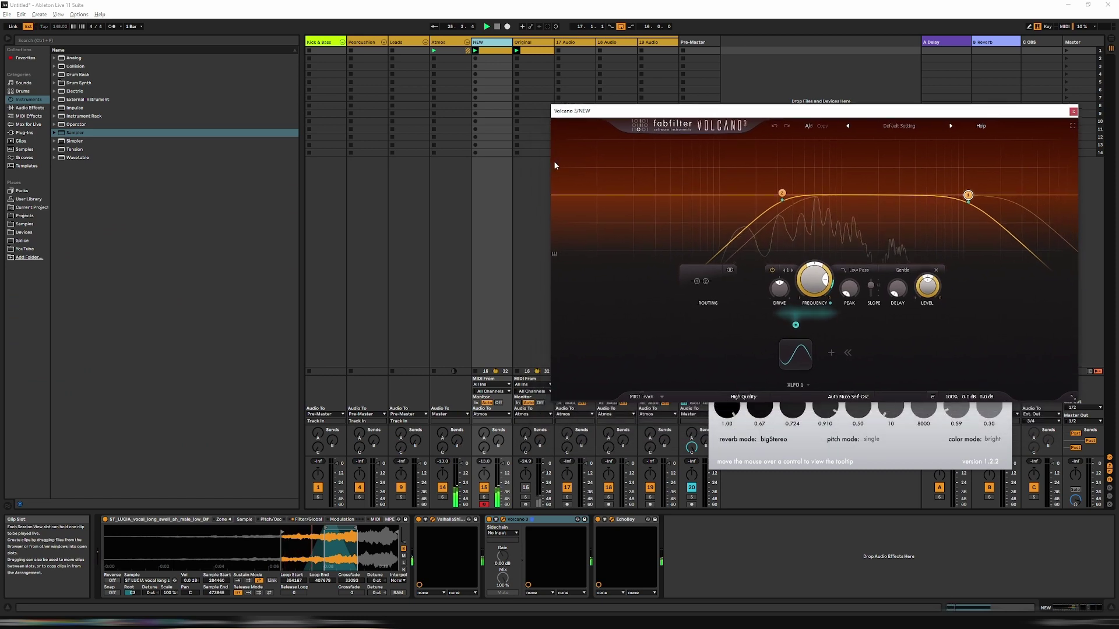
Step: Draw a Pitch Bend envelope in the NEW clip, rising to about 2281 at the note's midpoint and returning to zero at its end
double_click(496, 50)
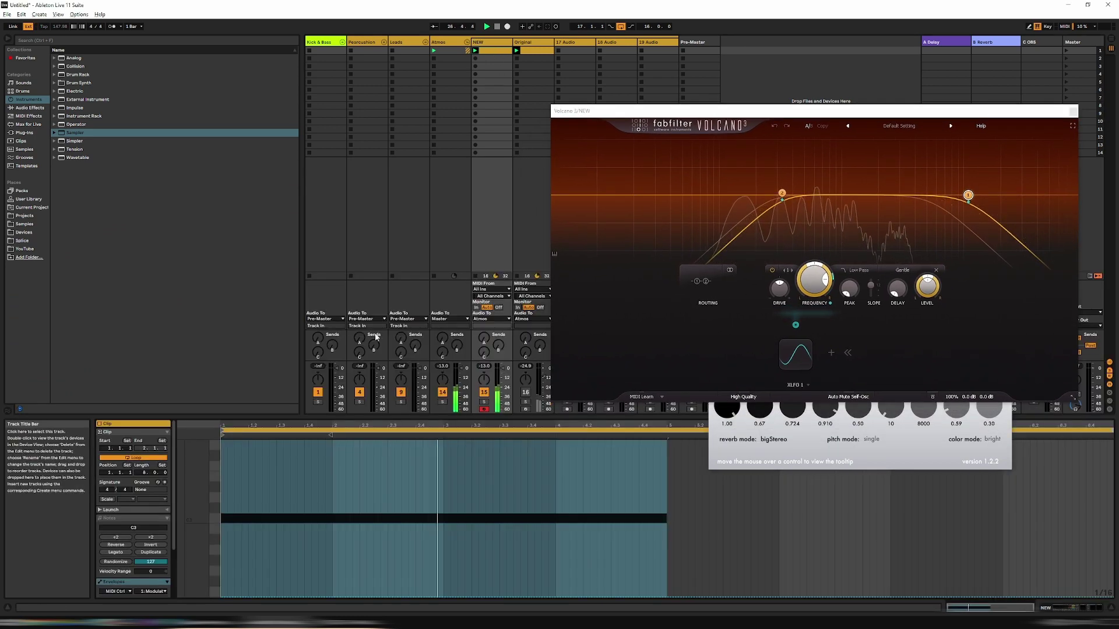
scroll(149, 496, down, 2)
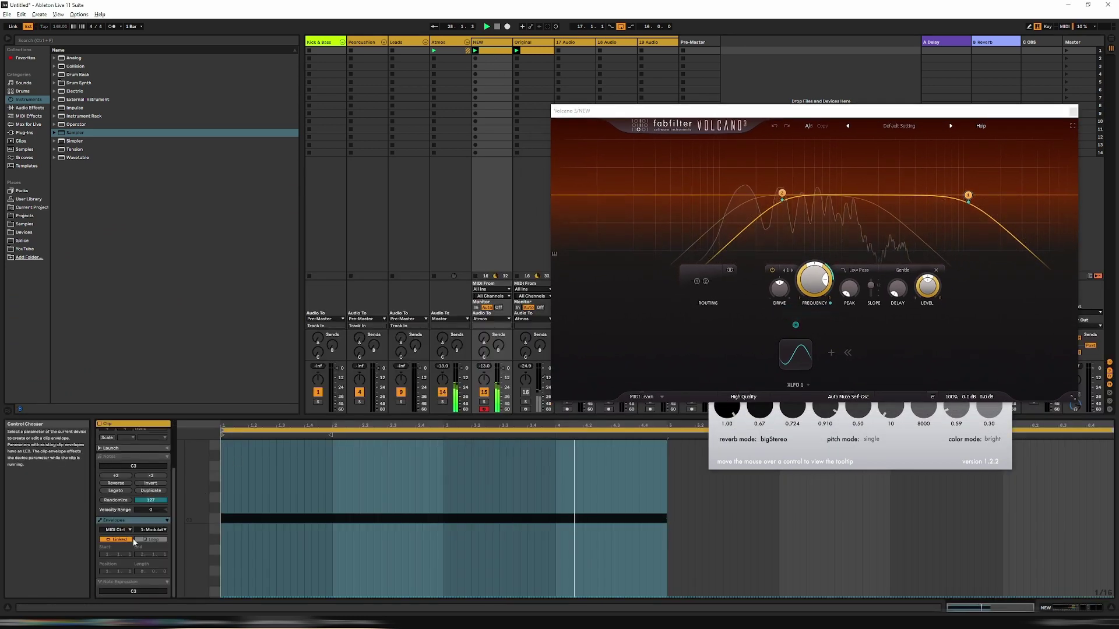
click(125, 530)
click(129, 537)
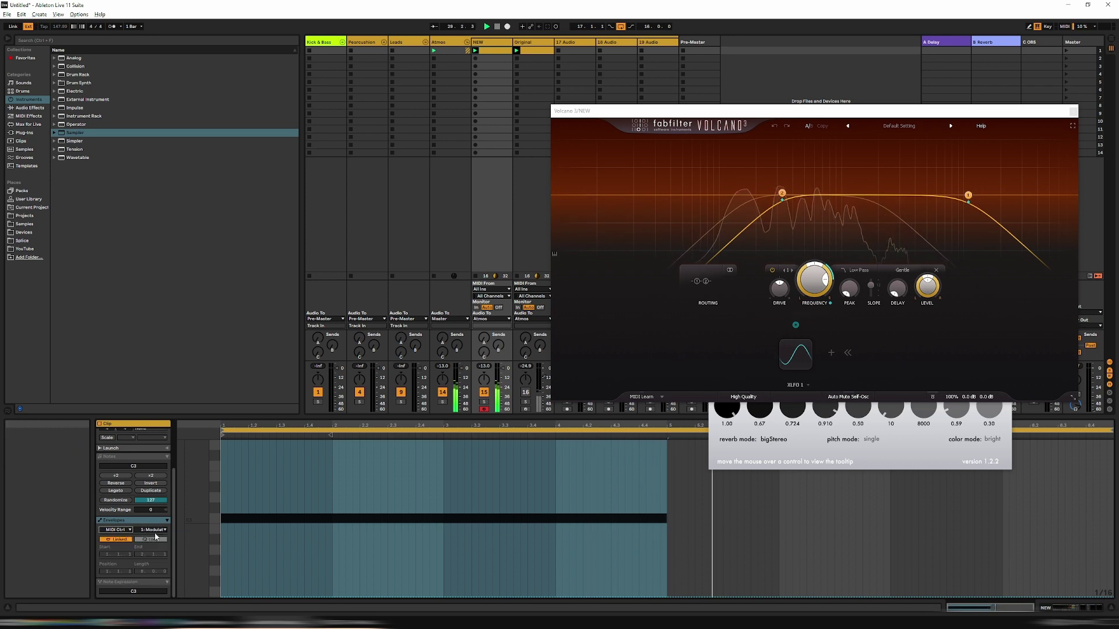
click(153, 530)
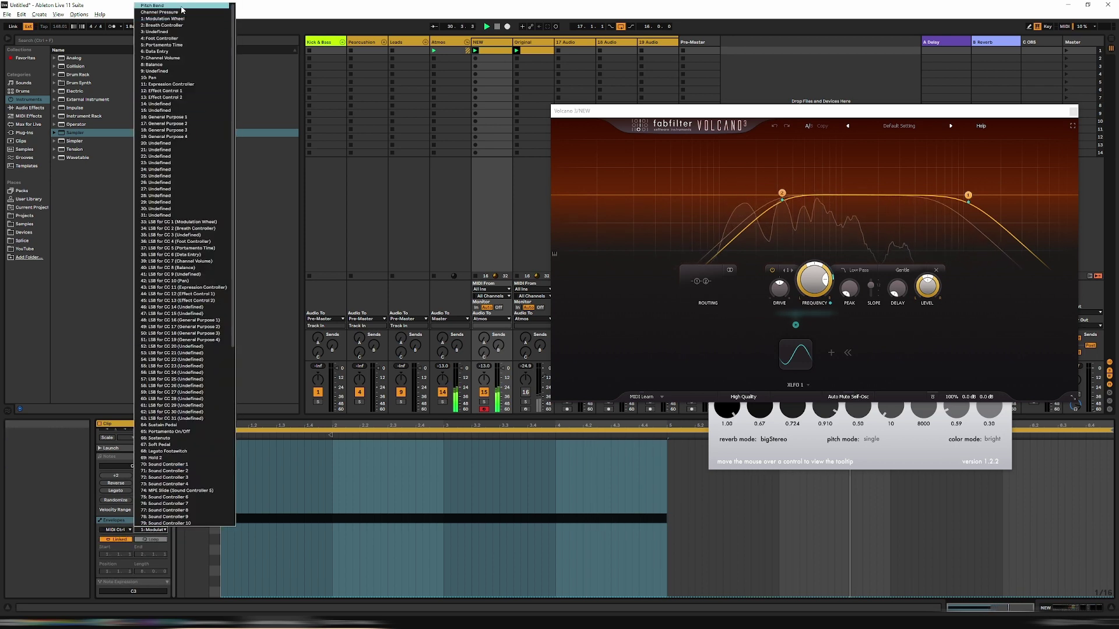
click(152, 6)
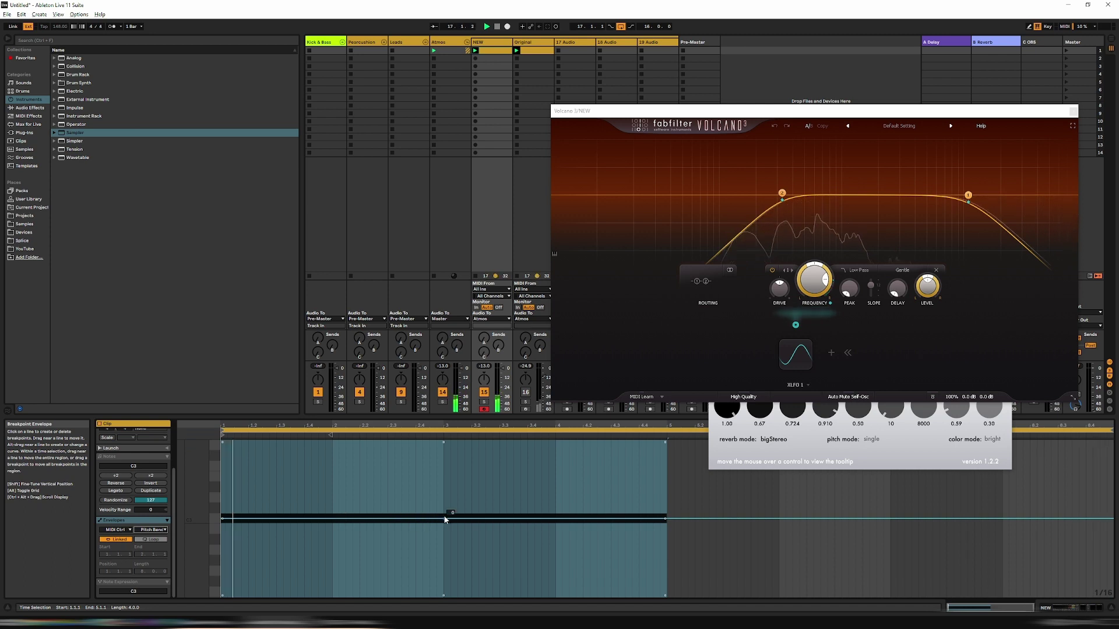
drag(444, 517, 444, 497)
drag(283, 497, 302, 519)
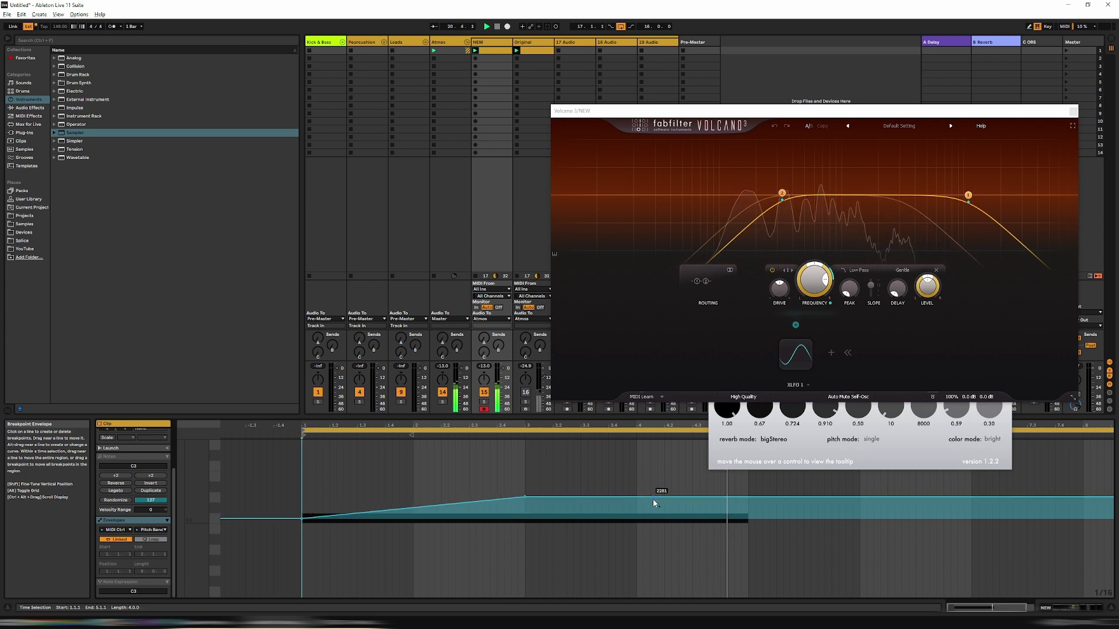
drag(748, 496, 748, 519)
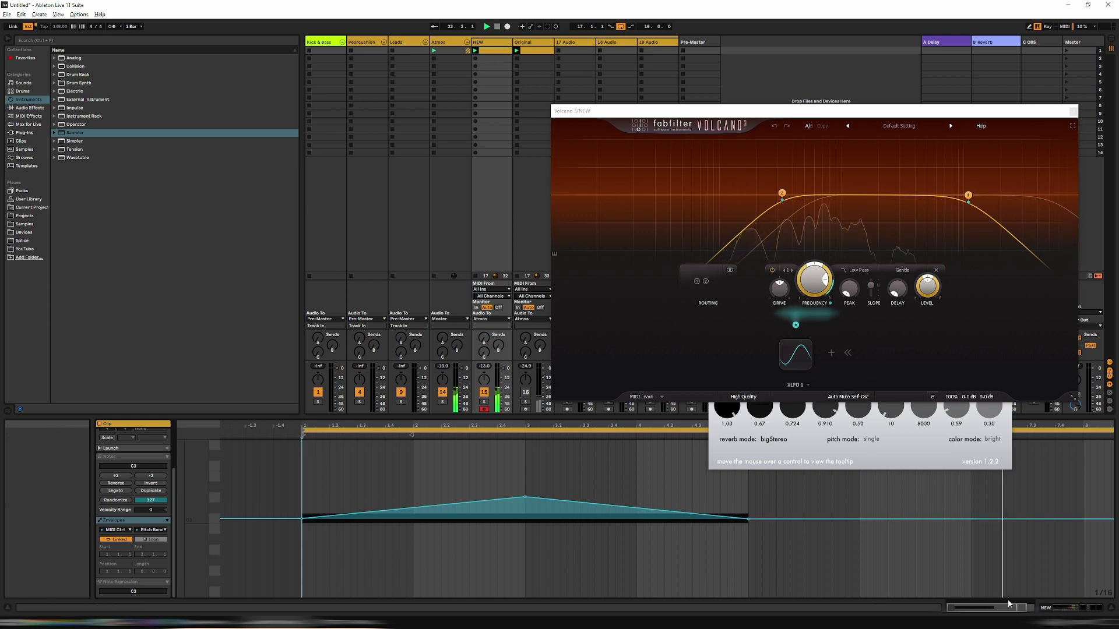
drag(1011, 607, 1010, 591)
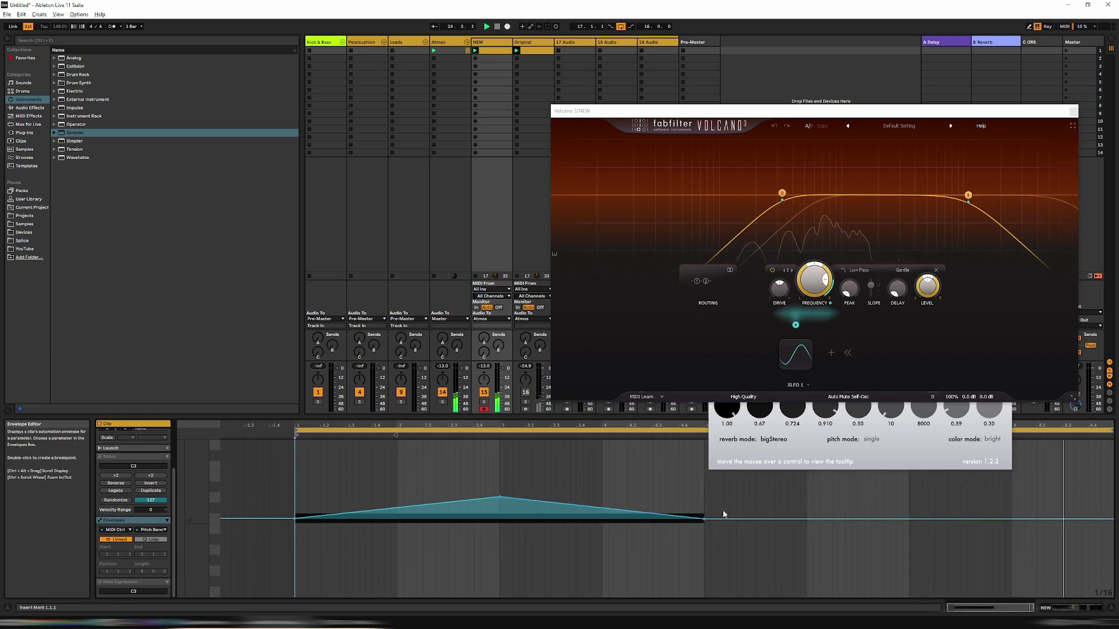
drag(736, 518, 929, 453)
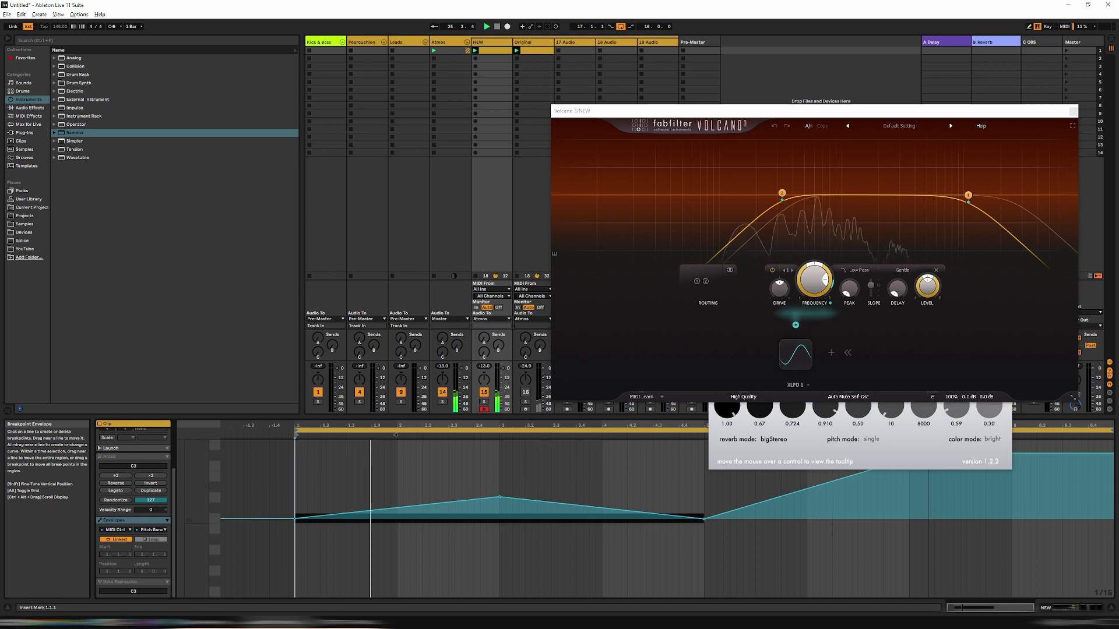
key(ctrl+z)
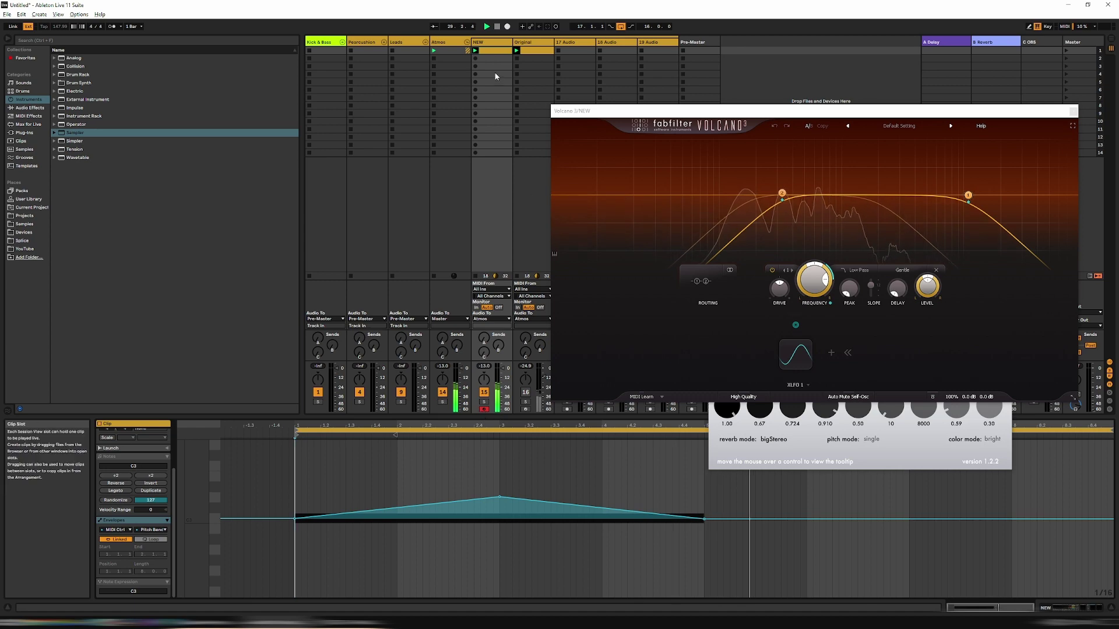
Step: Examine the volume envelope settings in the NEW track's Sampler and return to the clip's MIDI Ctrl Pitch Bend envelope
click(489, 44)
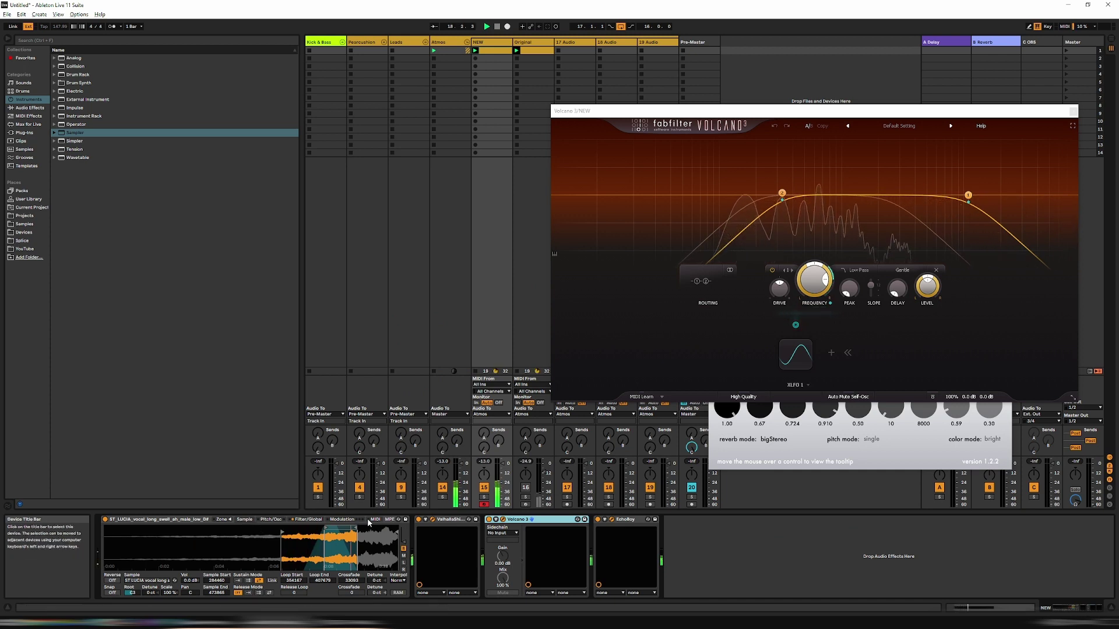
click(307, 521)
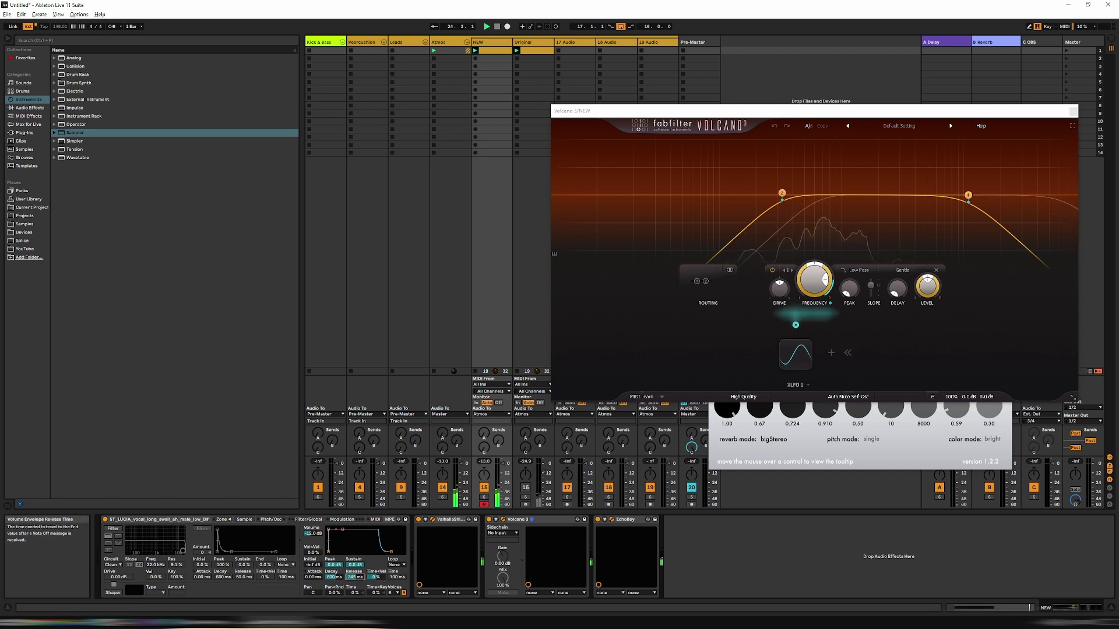
click(491, 51)
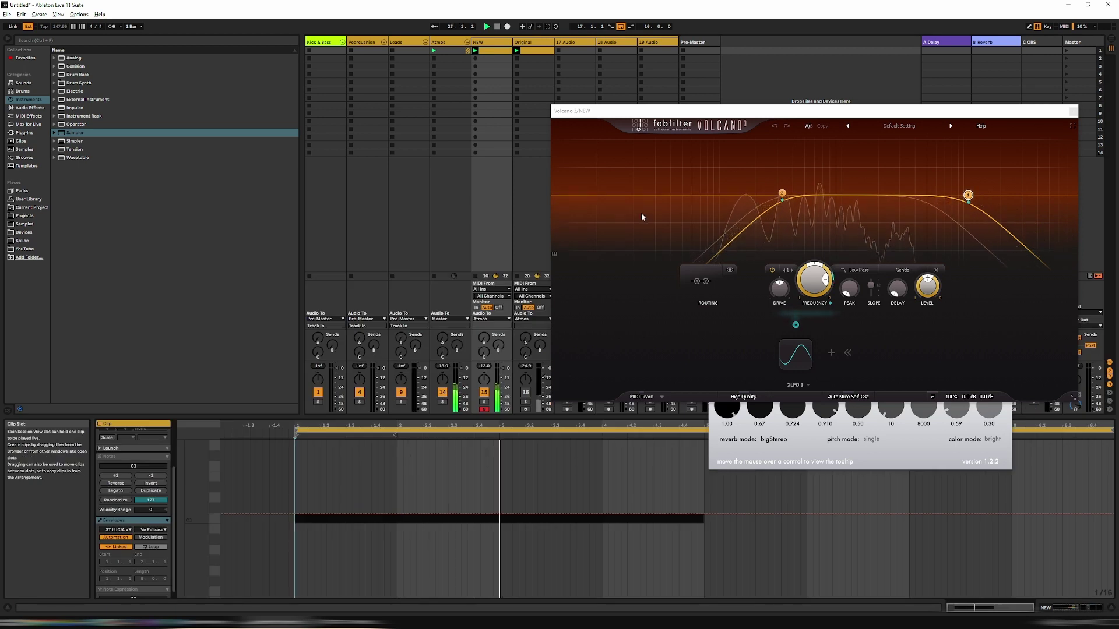
click(127, 532)
click(119, 542)
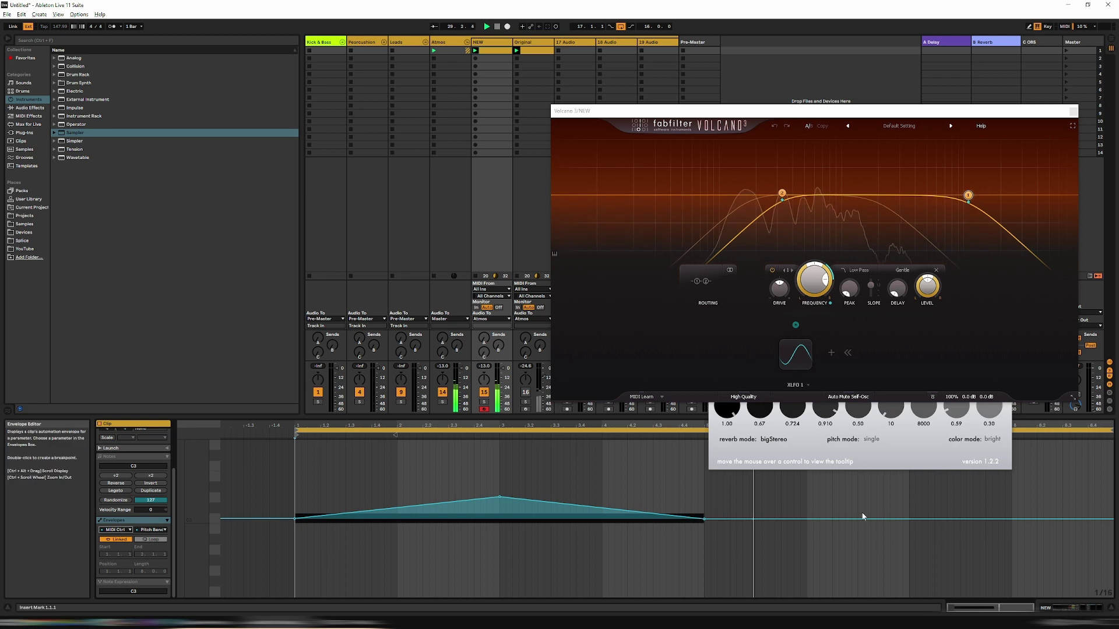
Step: Add a second, lower pitch-bend rise and fall across the clip's second half, and raise the first peak slightly
drag(863, 517, 1084, 518)
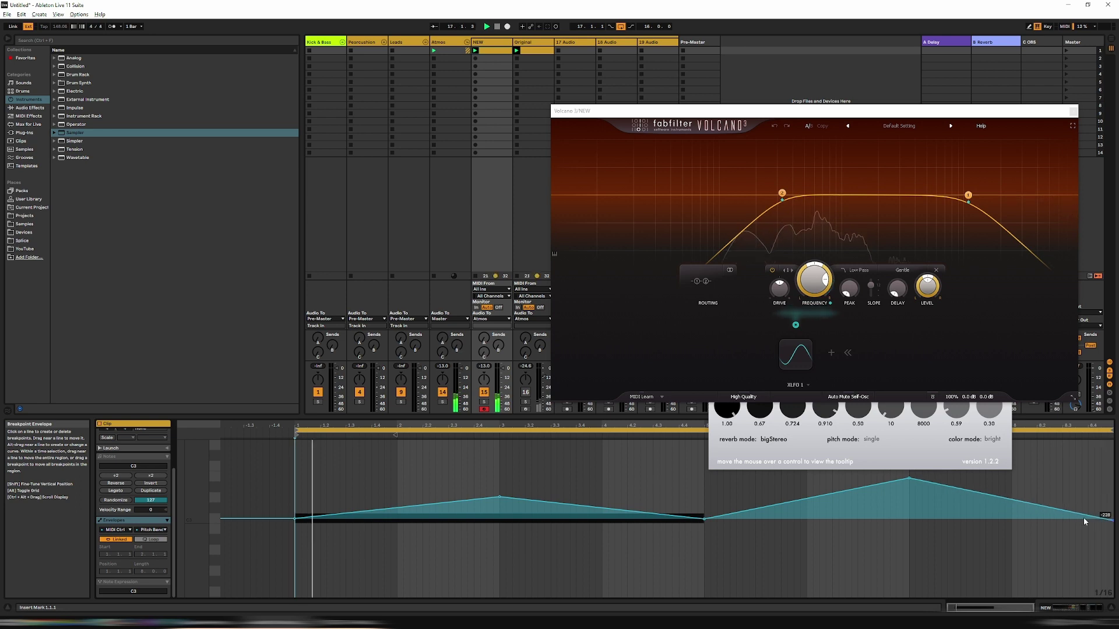
drag(909, 478, 907, 500)
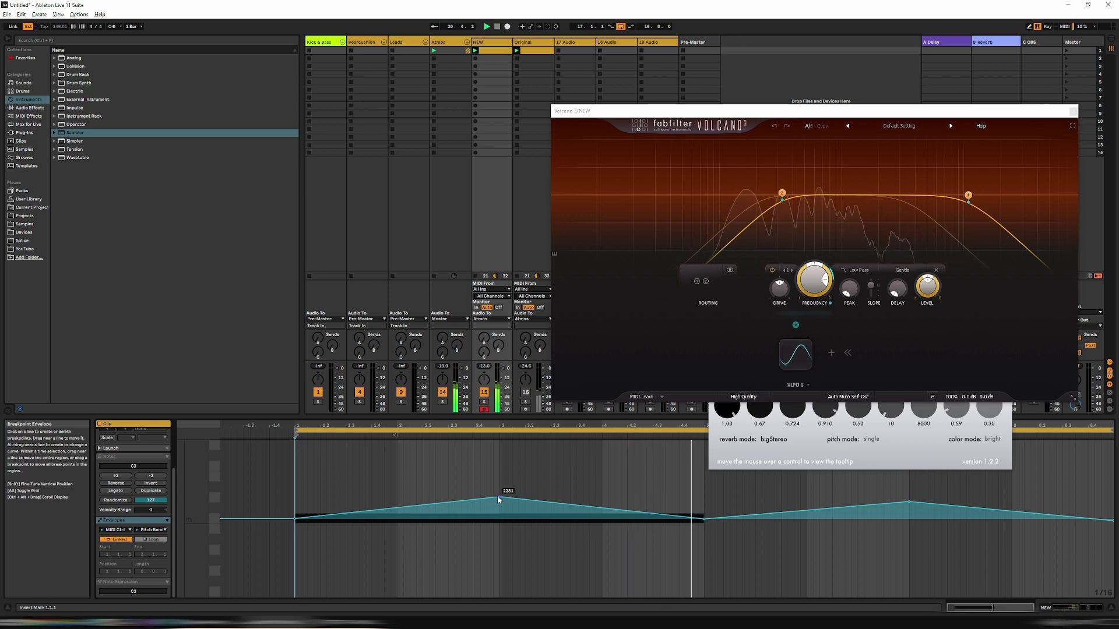
drag(498, 495, 499, 488)
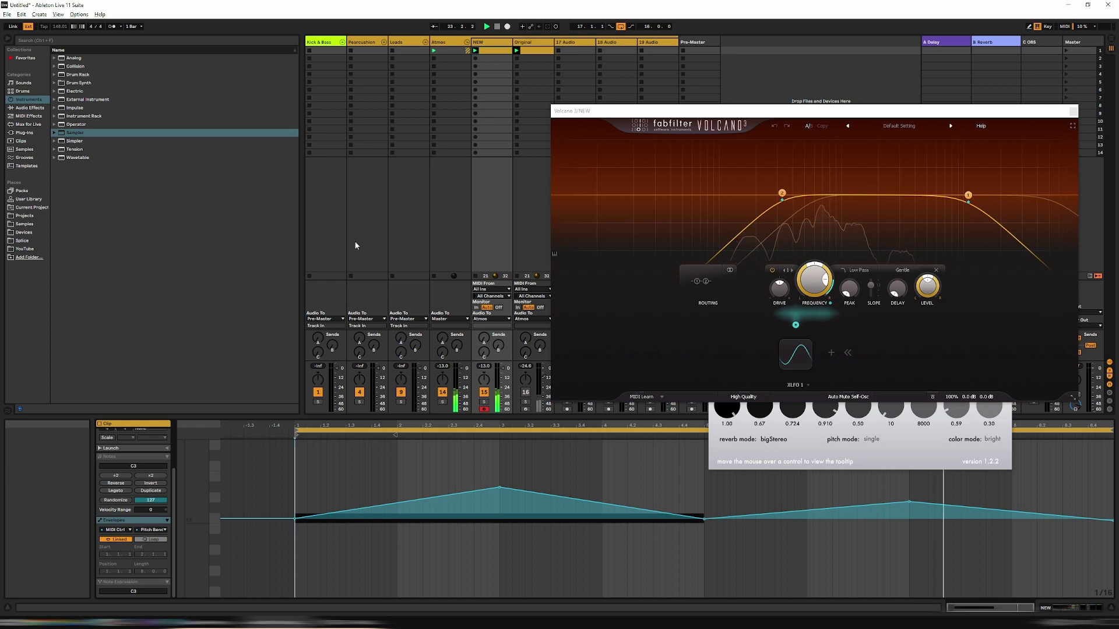
Step: Assign the Mod Wheel to Loop Start in the NEW track's Sampler, with a modulation amount of about 4.7
key(shift+Tab)
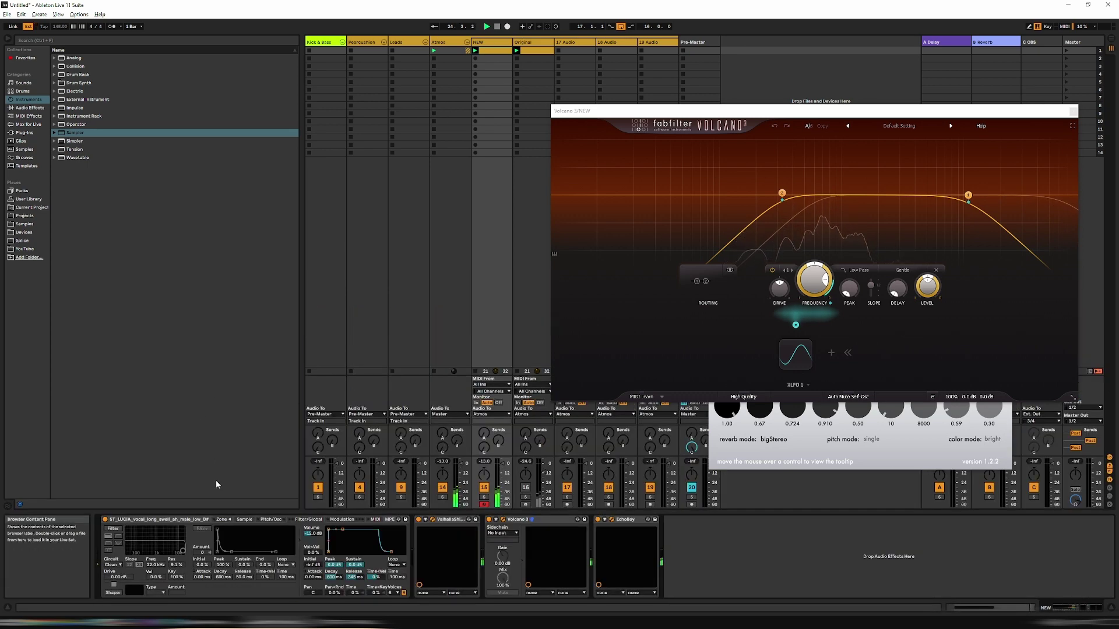
click(342, 519)
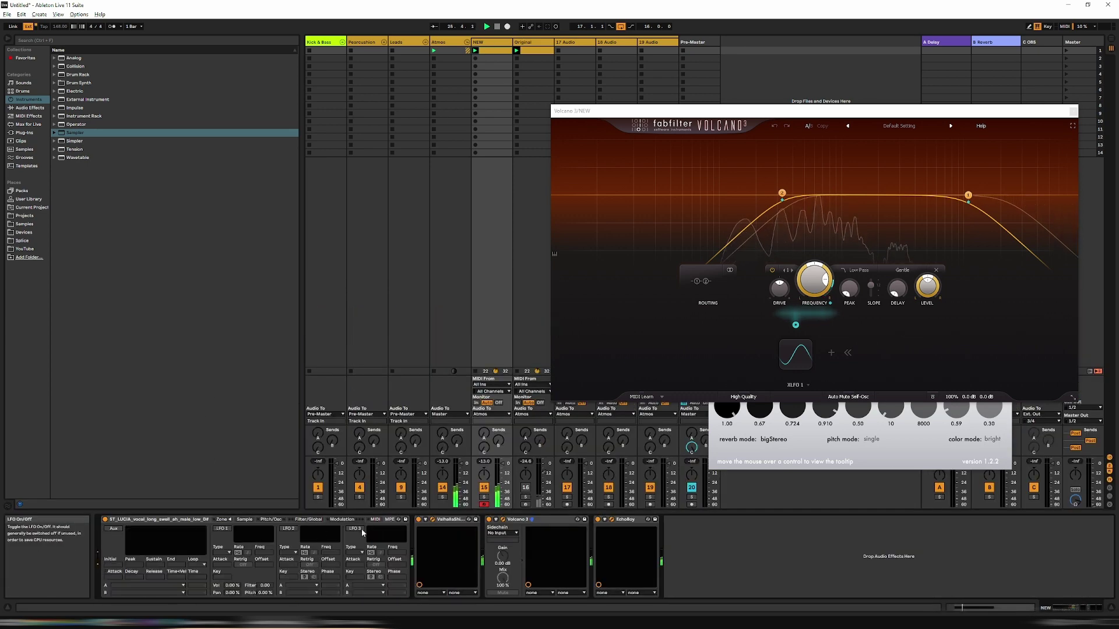
click(374, 520)
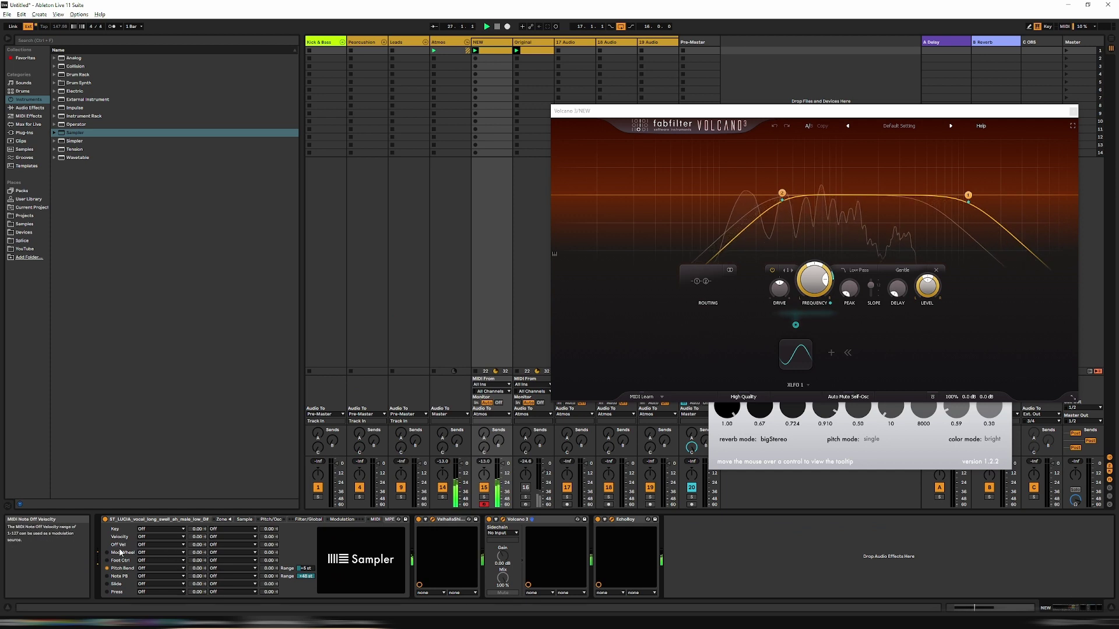
click(157, 553)
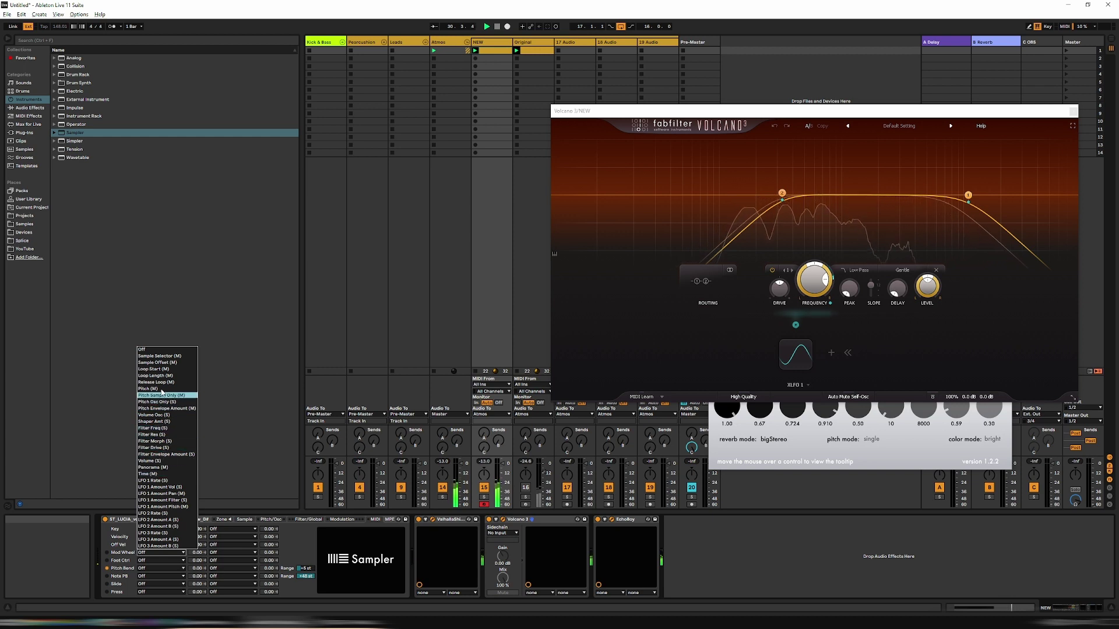
click(157, 369)
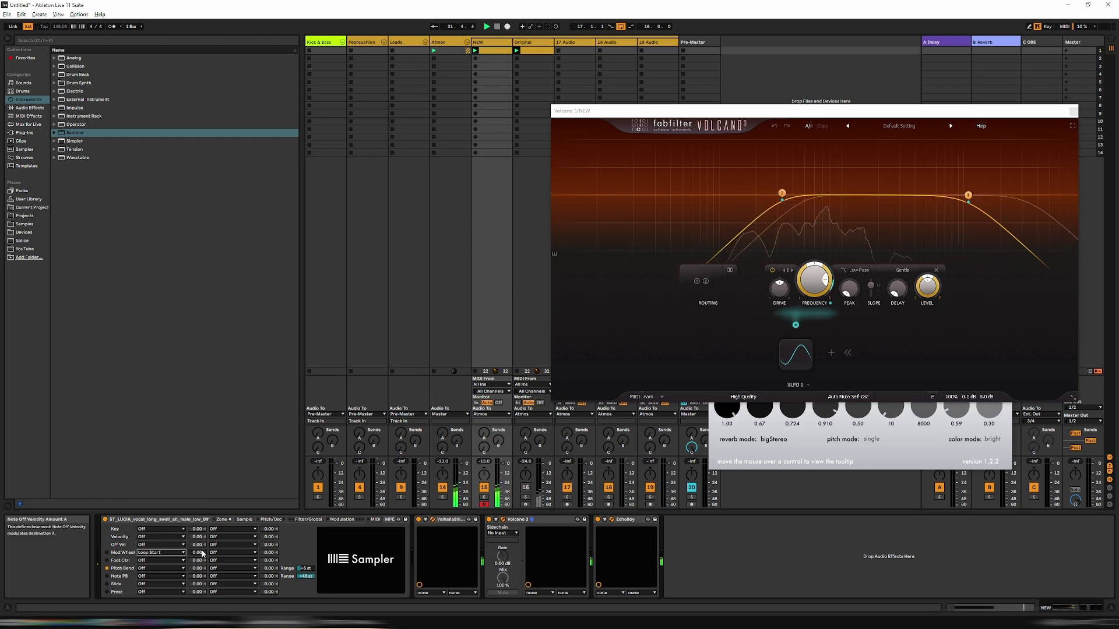
drag(202, 552, 217, 539)
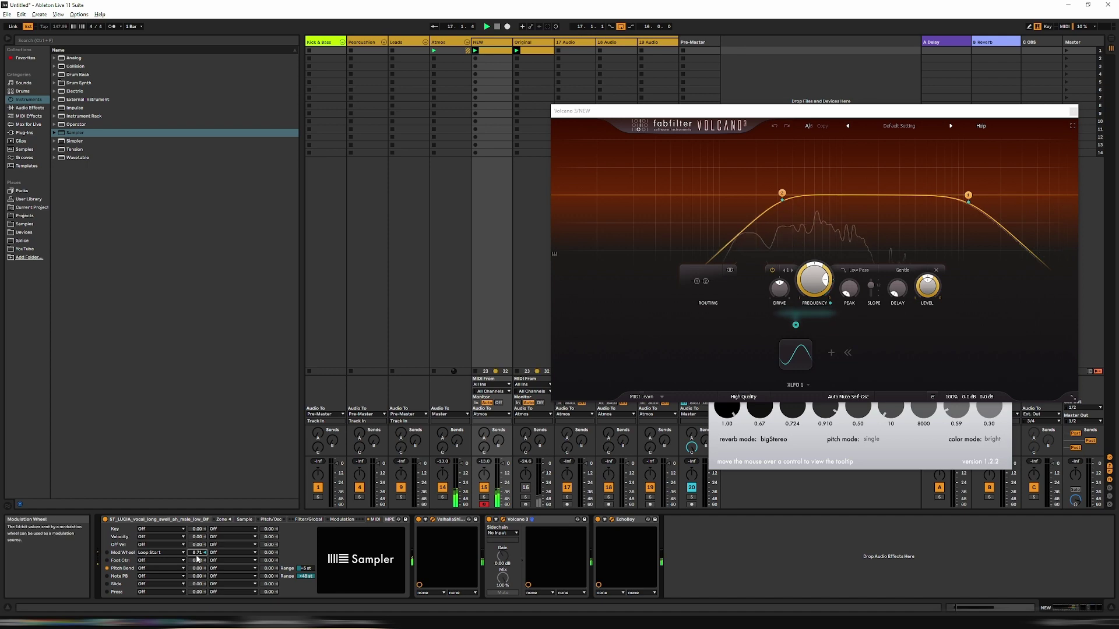
Step: In the NEW clip, select the Modulation Wheel envelope and draw a ramp from zero at the clip start to maximum at the note's end
click(518, 51)
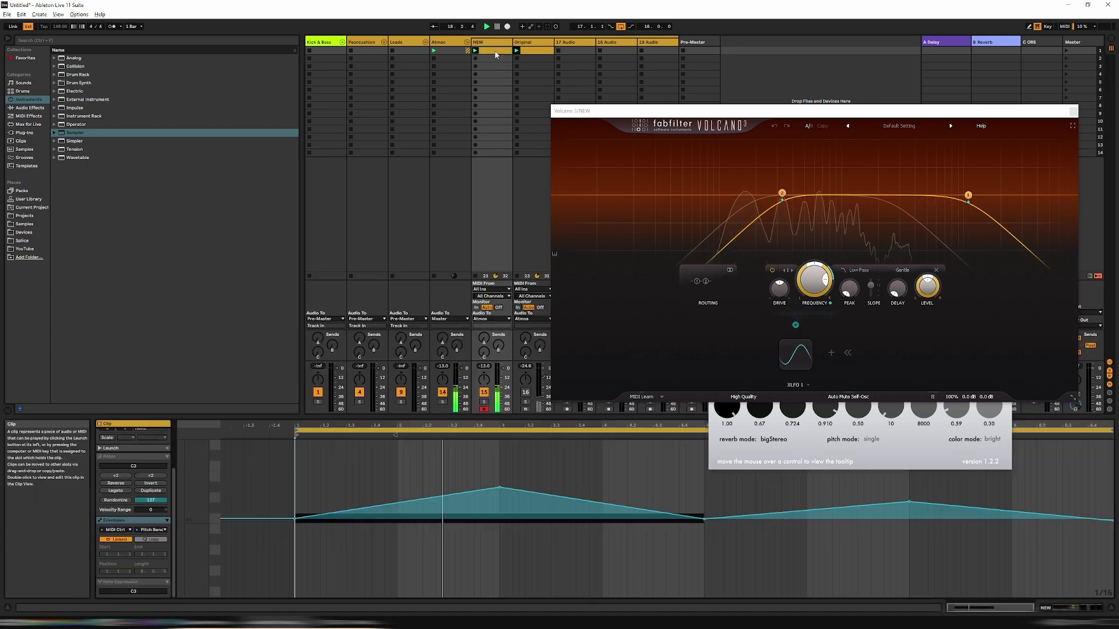
click(154, 531)
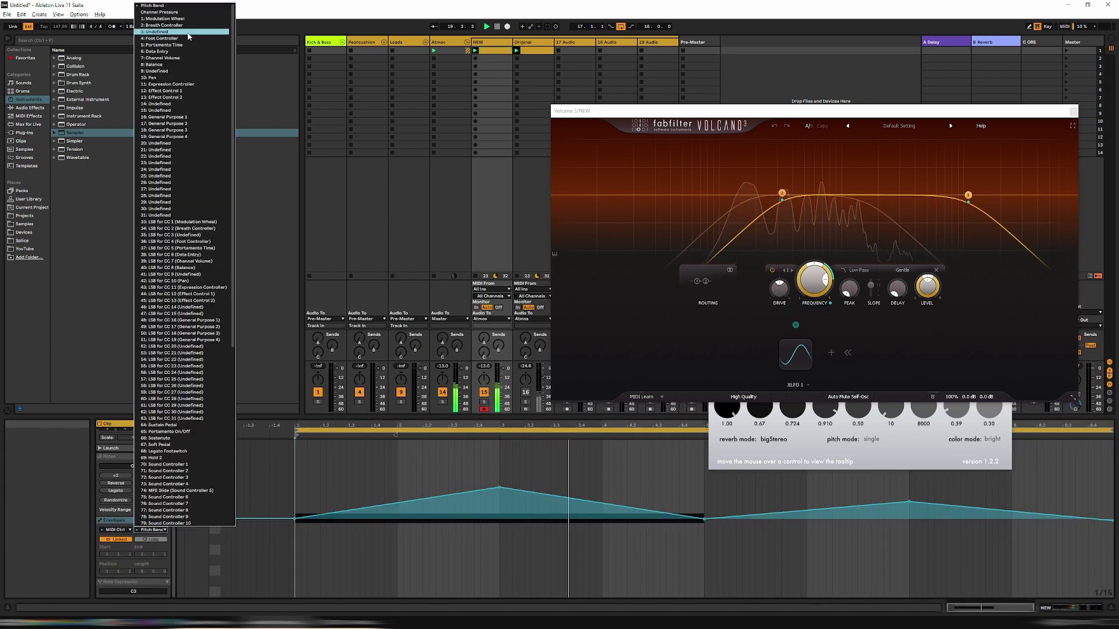
click(175, 20)
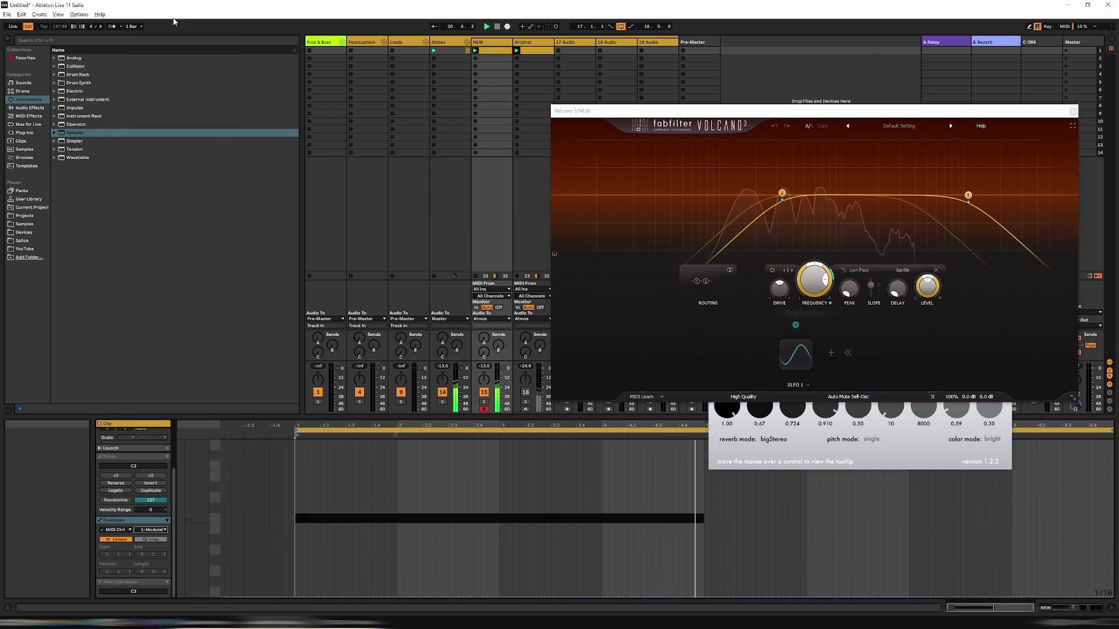
drag(307, 600, 307, 443)
drag(669, 445, 294, 597)
Step: Move the Volcano, EchoBoy and ValhallaShimmer windows clear of the clip editor and extend the Modulation Wheel ramp's peak to the clip's end
drag(737, 111, 343, 77)
drag(796, 173, 846, 39)
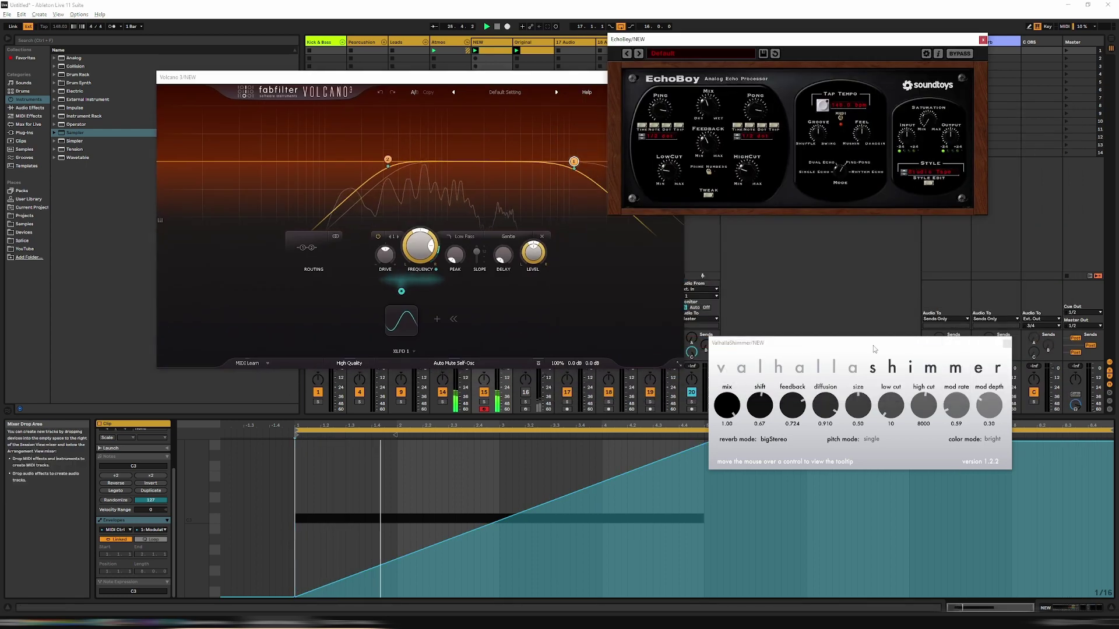
drag(816, 342, 848, 162)
drag(703, 444, 1112, 442)
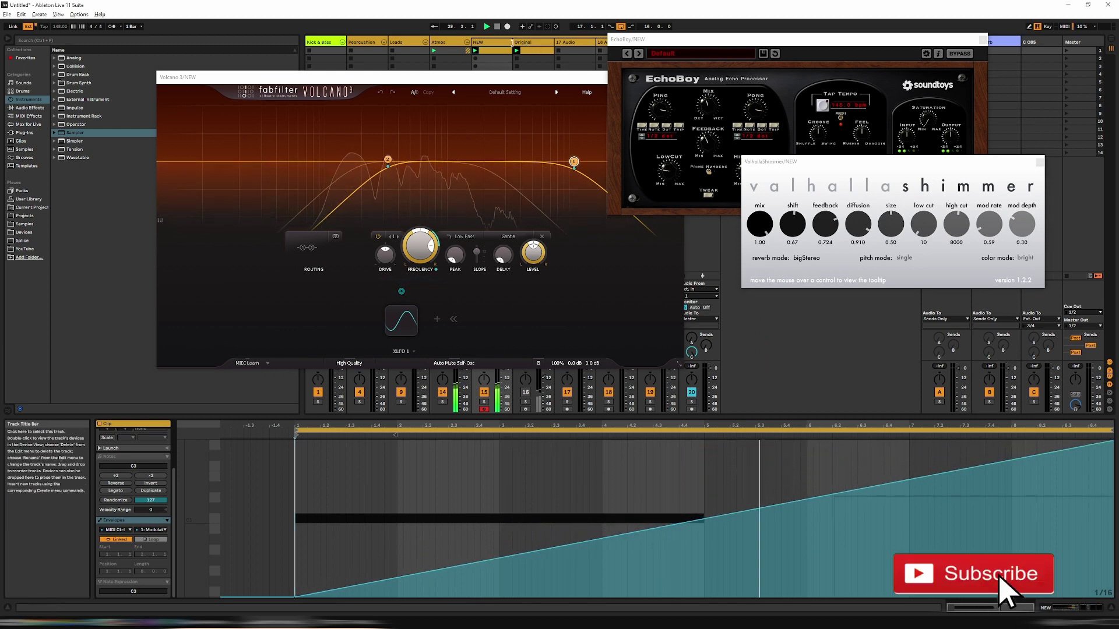
Step: Raise the Sampler's Mod Wheel to Loop Start amount to about 22 and check the loop region on the sample waveform
key(shift+Tab)
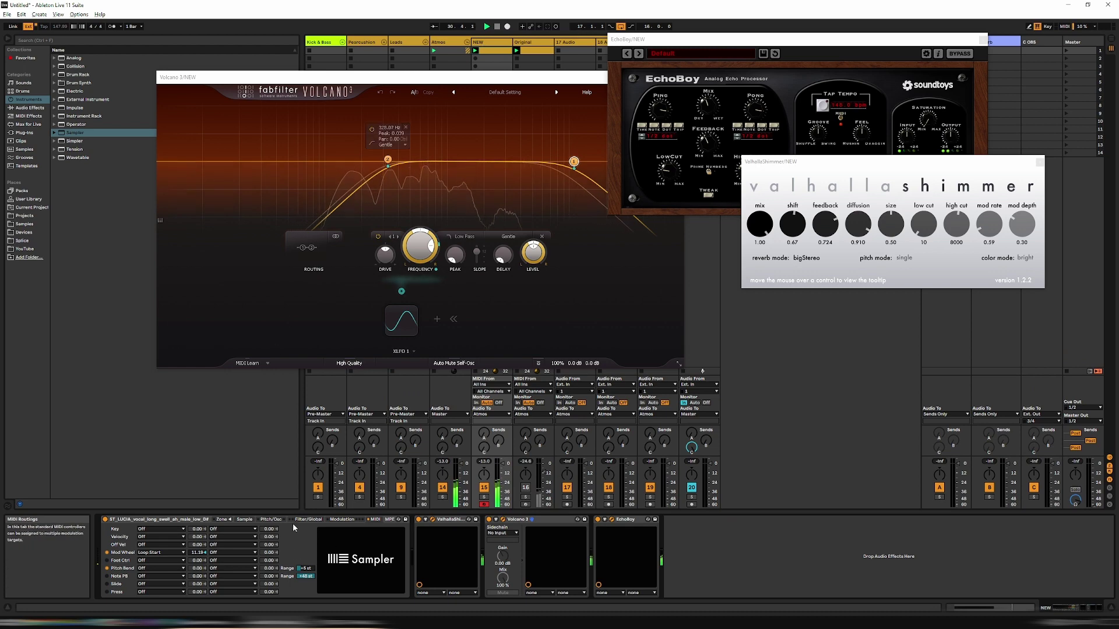
click(245, 519)
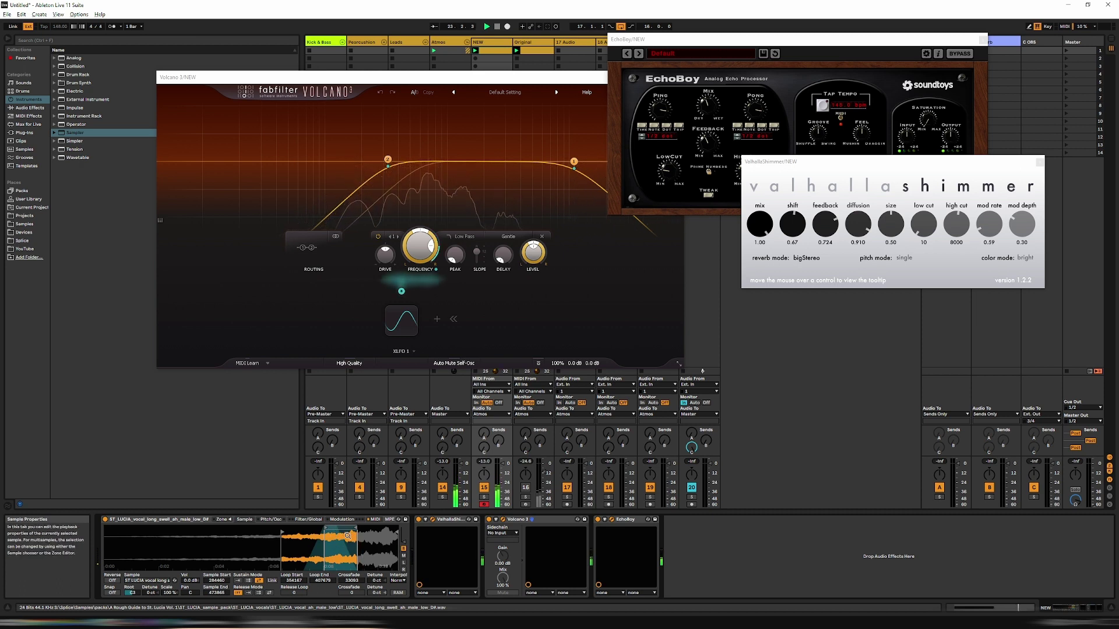
click(342, 519)
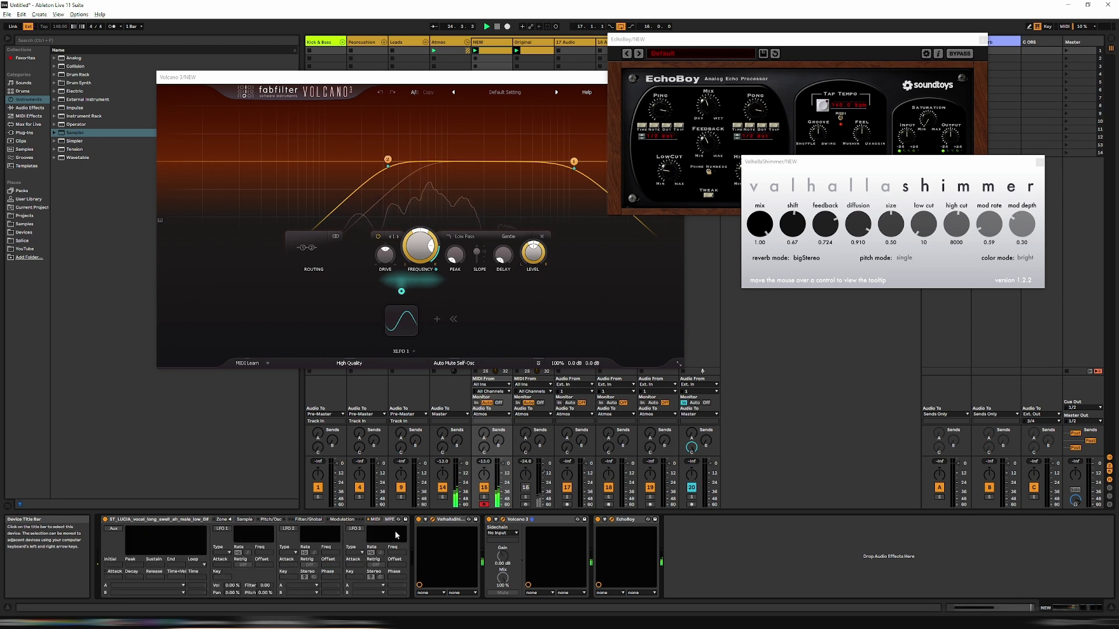
click(373, 519)
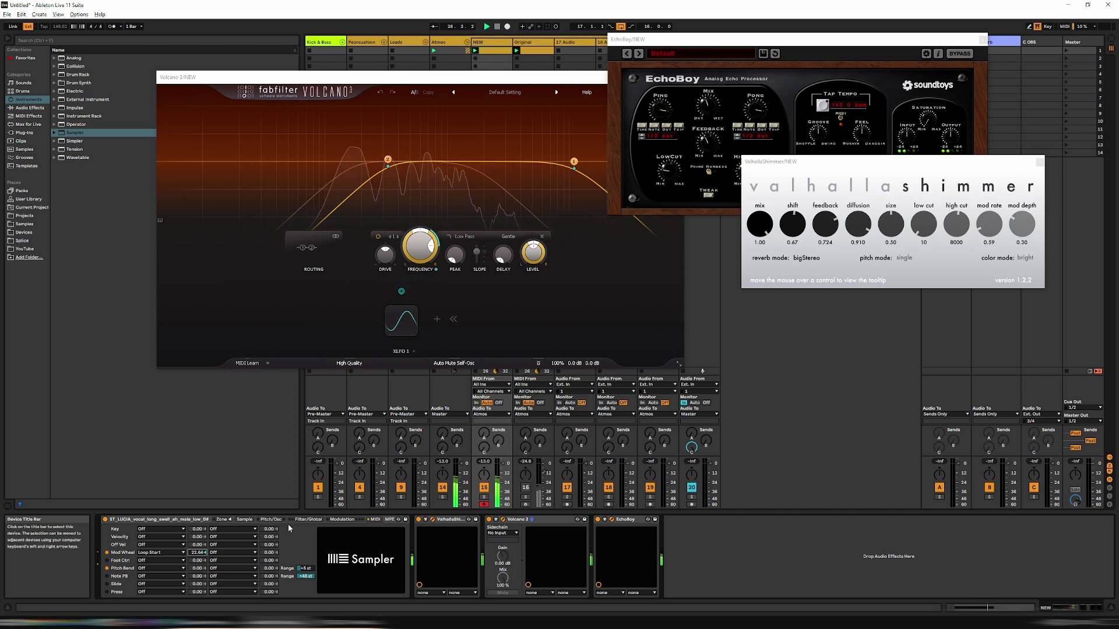
click(245, 520)
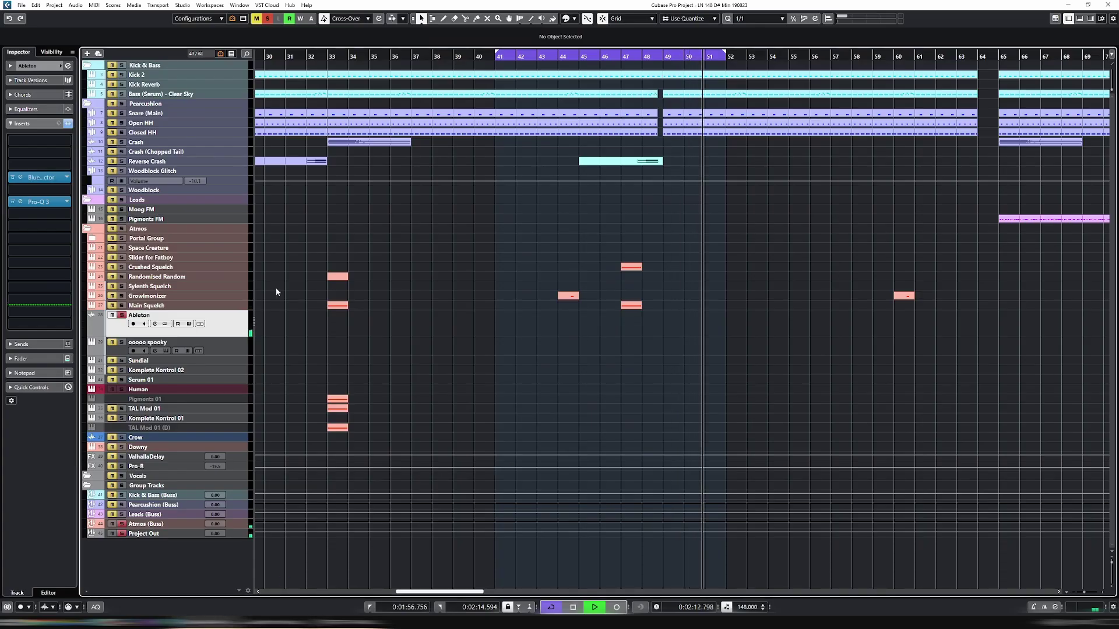
Step: Unsolo the Ableton track in Cubase to hear the sound in the full mix, switching between Cubase and Live
key(s)
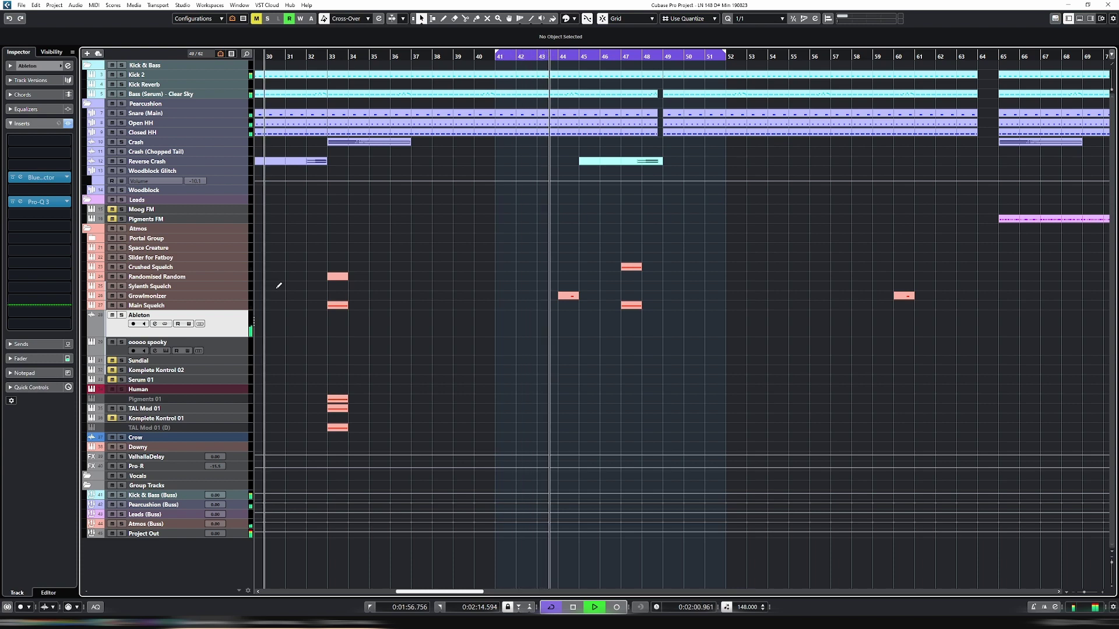
key(alt+Tab)
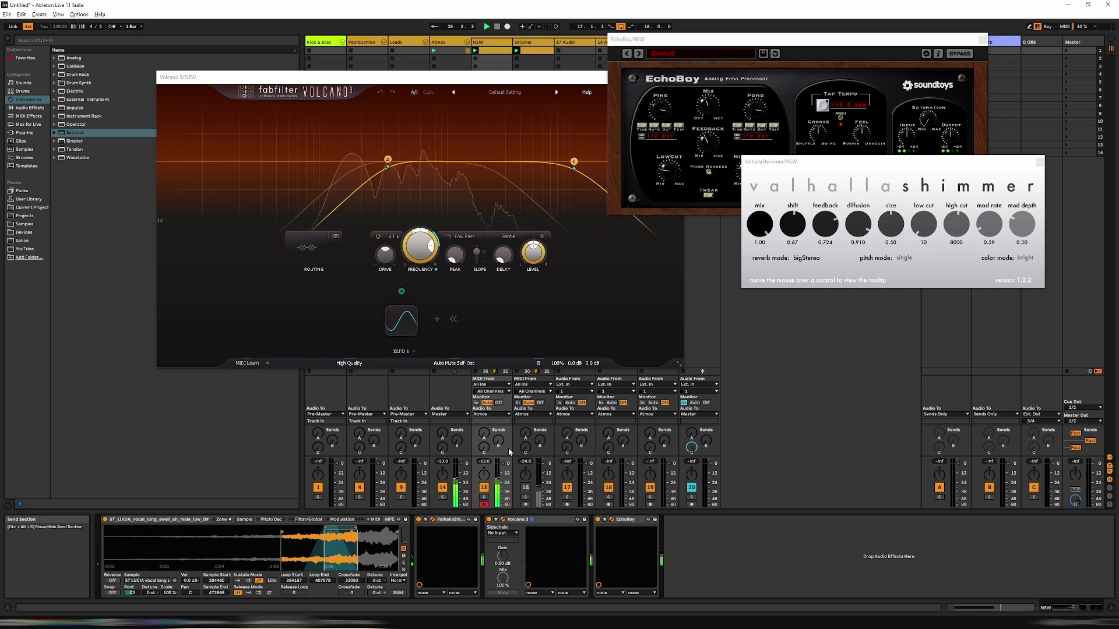
key(alt+Tab)
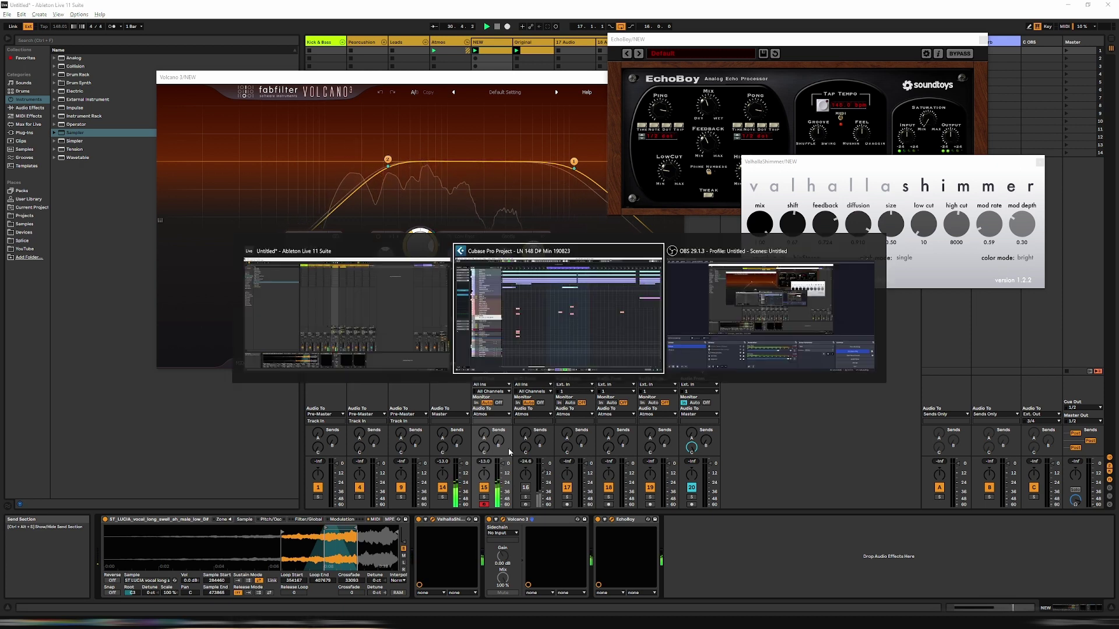